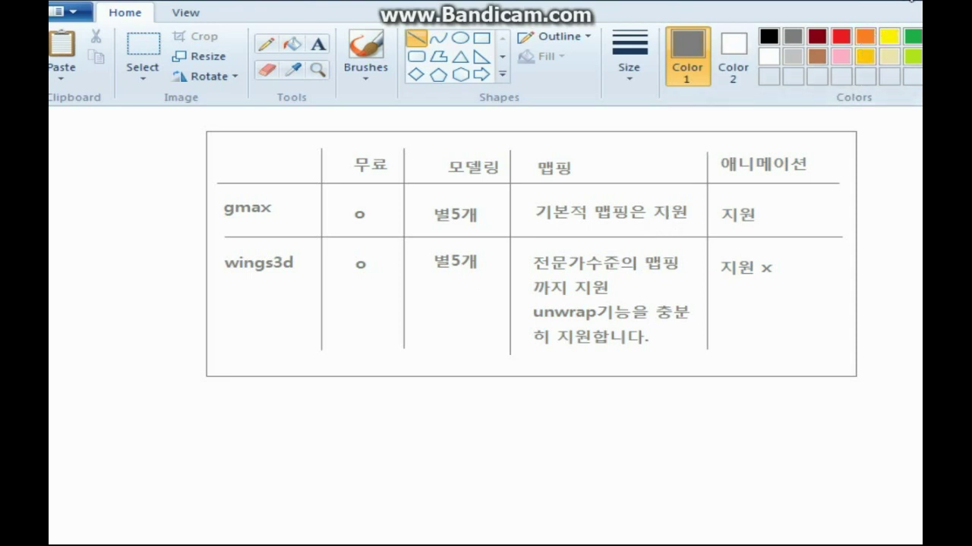
Bring up gmax_wings3d.jpg in Paint and position its window so the whole comparison table is in view
{"action": "left_click", "coordinate": [898, 3]}
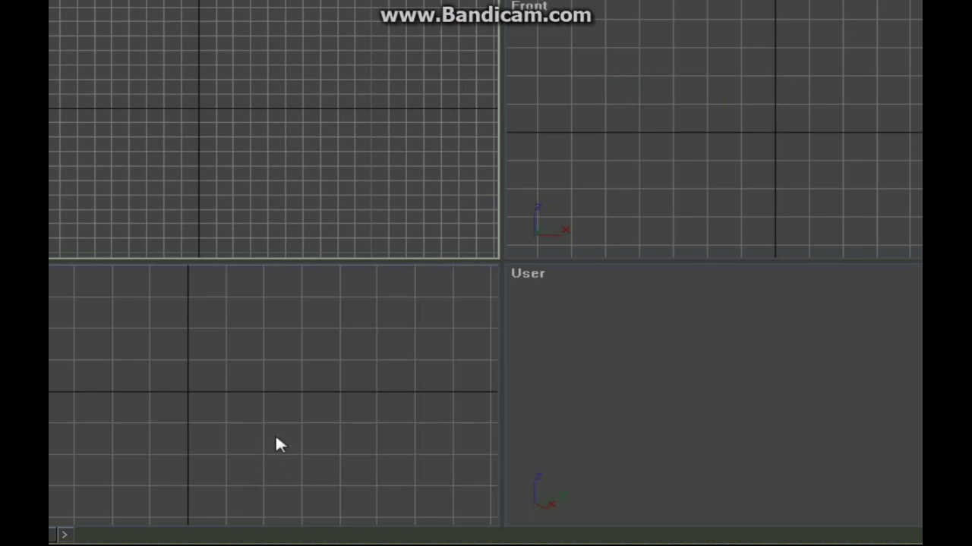
{"action": "mouse_move", "coordinate": [156, 545]}
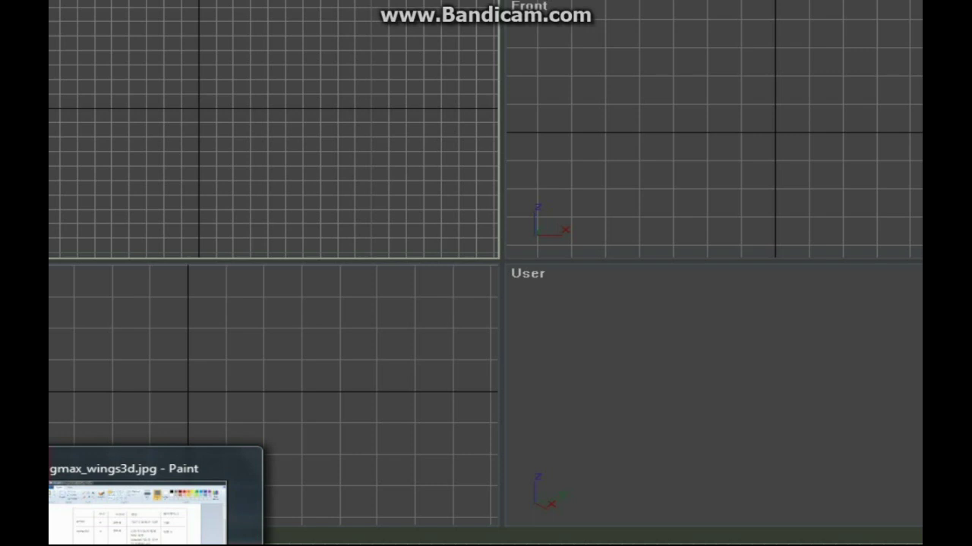
{"action": "left_click", "coordinate": [137, 510]}
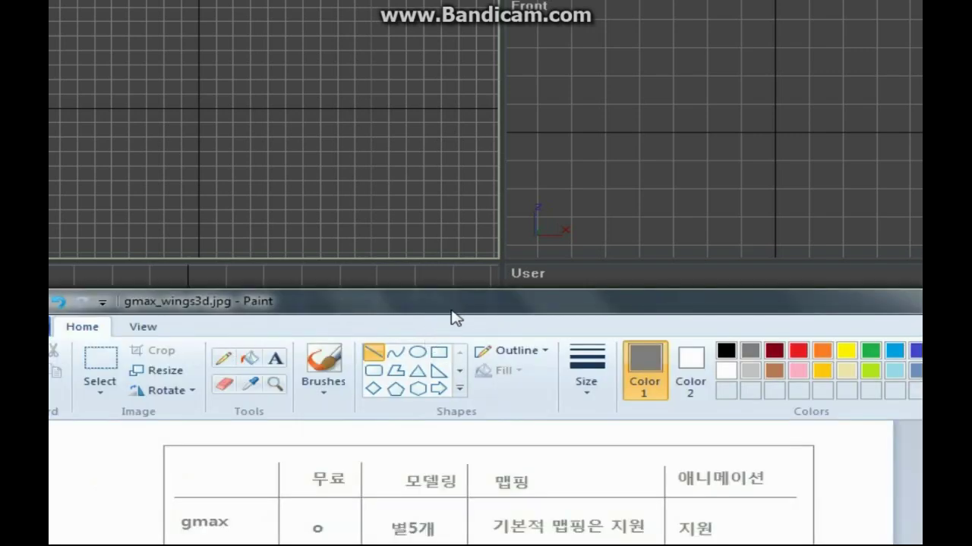
{"action": "left_click_drag", "start_coordinate": [450, 308], "coordinate": [465, 218]}
{"action": "mouse_move", "coordinate": [471, 154]}
{"action": "left_mouse_down"}
{"action": "mouse_move", "coordinate": [421, 37]}
{"action": "mouse_move", "coordinate": [386, 26]}
{"action": "left_mouse_up"}
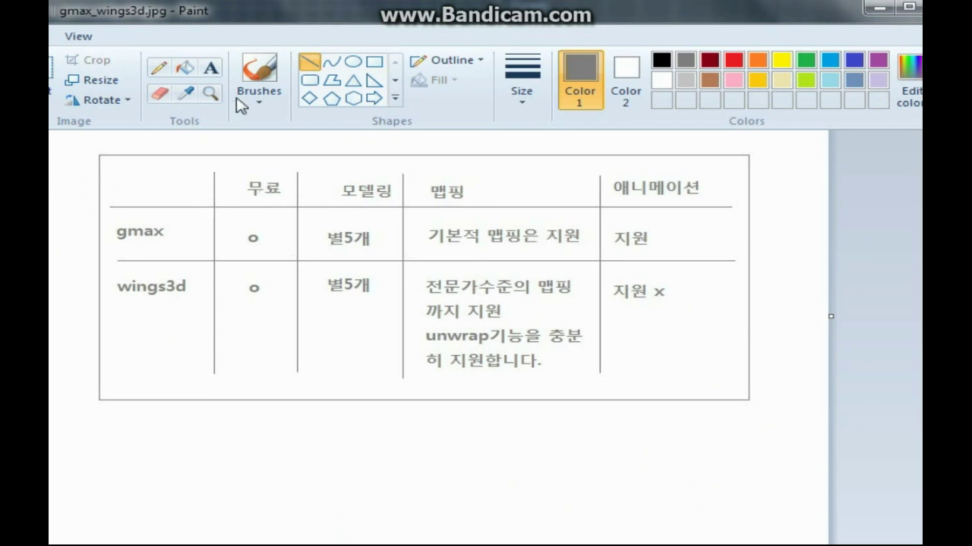
Add the text label "gmax" in indigo below the lower-left corner of the comparison table
{"action": "left_click", "coordinate": [215, 72]}
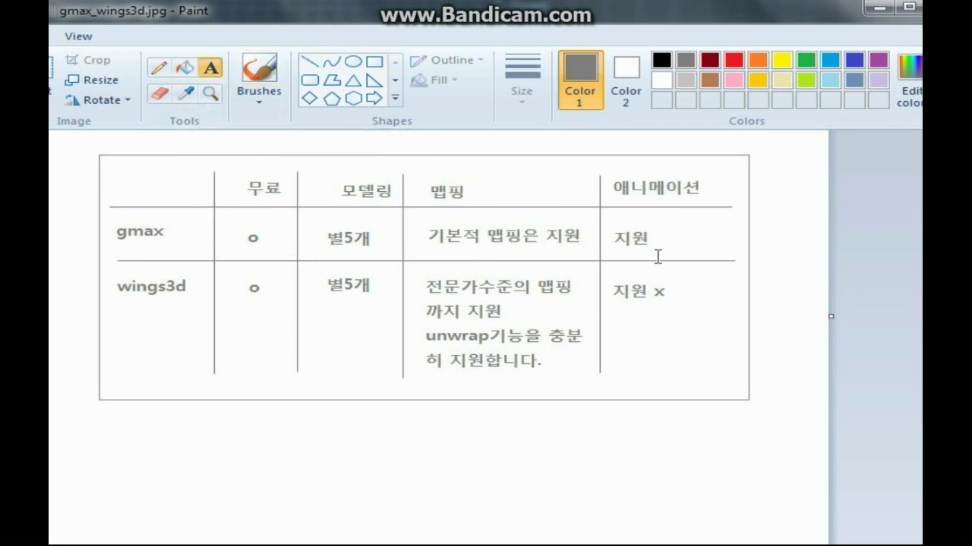
{"action": "left_click", "coordinate": [854, 60]}
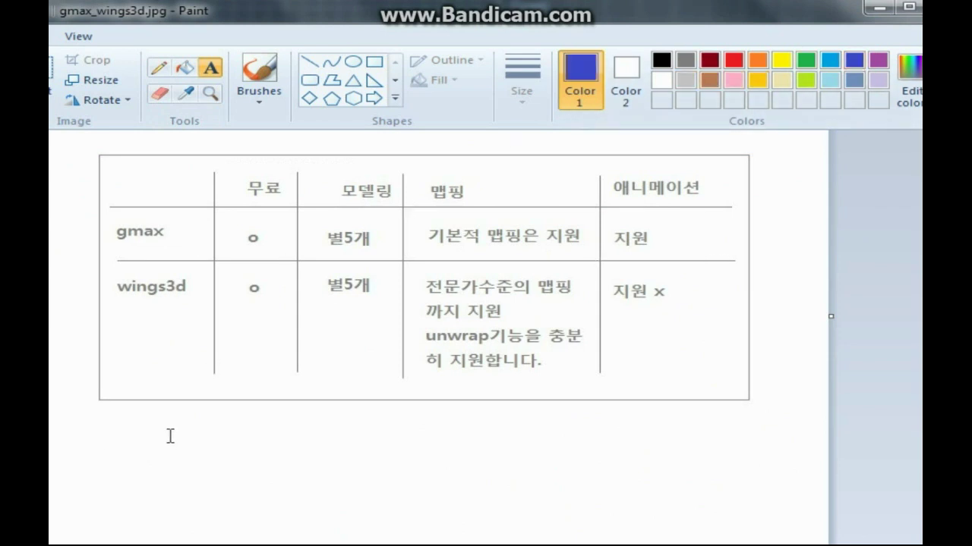
{"action": "left_click", "coordinate": [103, 442]}
{"action": "type", "text": "g"}
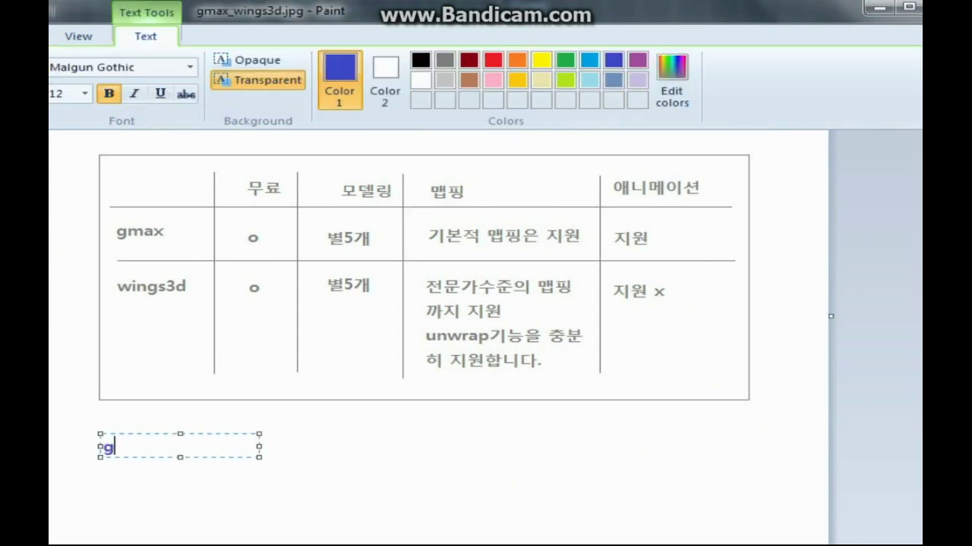
{"action": "type", "text": "max"}
{"action": "left_click", "coordinate": [356, 453]}
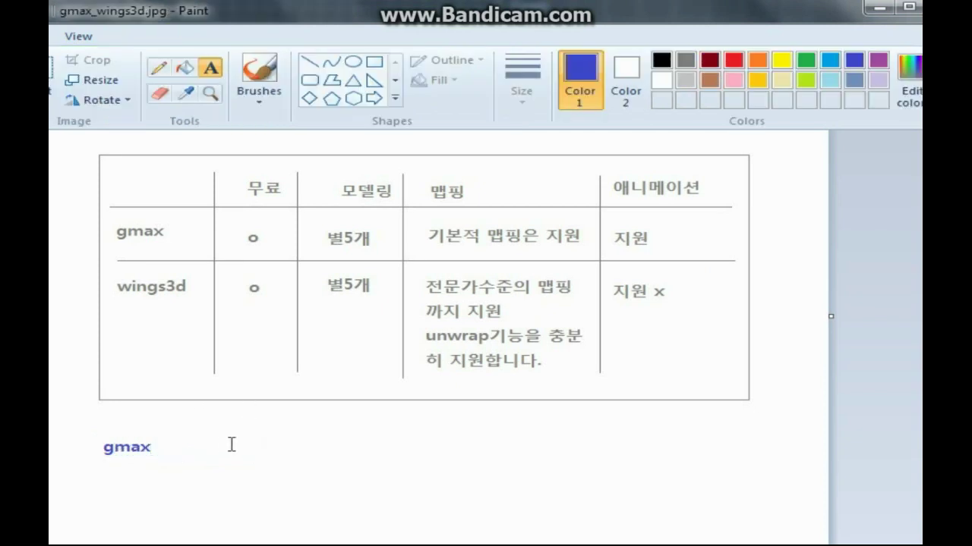
Add a three-line text note beside the gmax label reading ".gmax", "export .p3d" and "(plasma 3d)"
{"action": "left_click", "coordinate": [219, 443]}
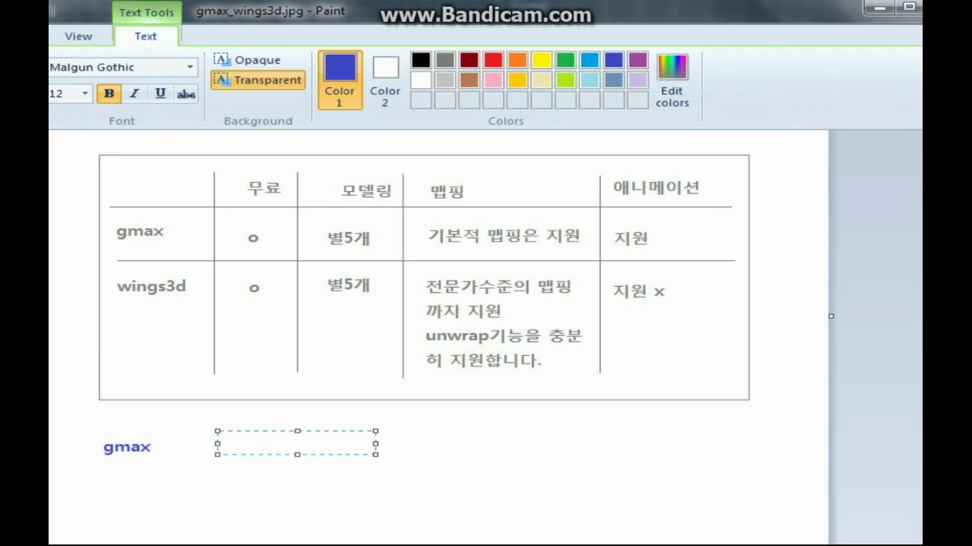
{"action": "type", "text": "gmax"}
{"action": "key", "text": "Return"}
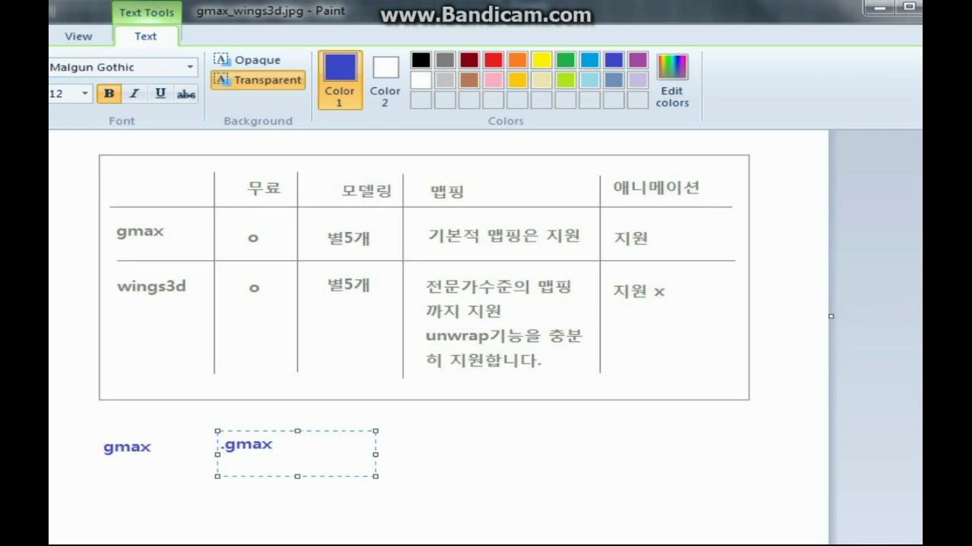
{"action": "type", "text": "export .p"}
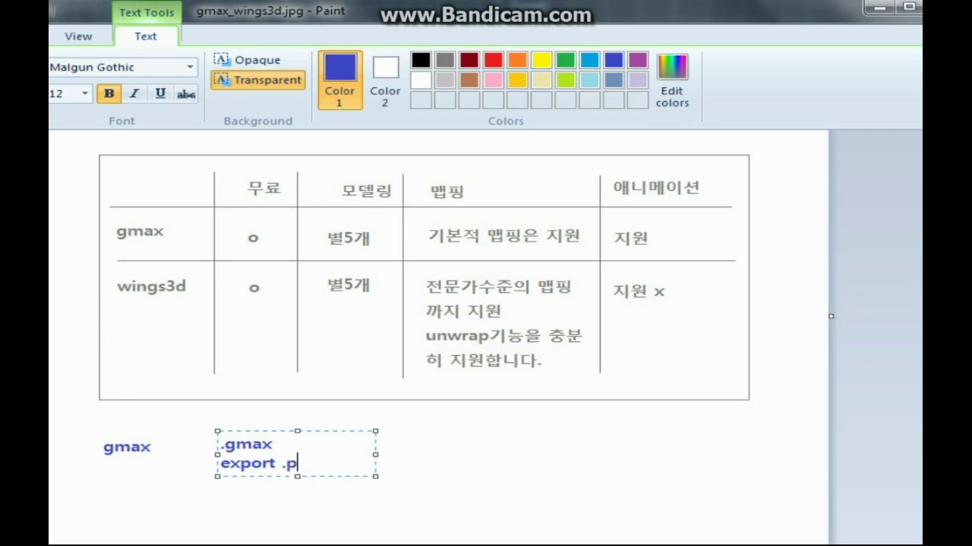
{"action": "type", "text": "3d"}
{"action": "type", "text": "("}
{"action": "type", "text": "pla"}
{"action": "key", "text": "BackSpace"}
{"action": "type", "text": "lasma"}
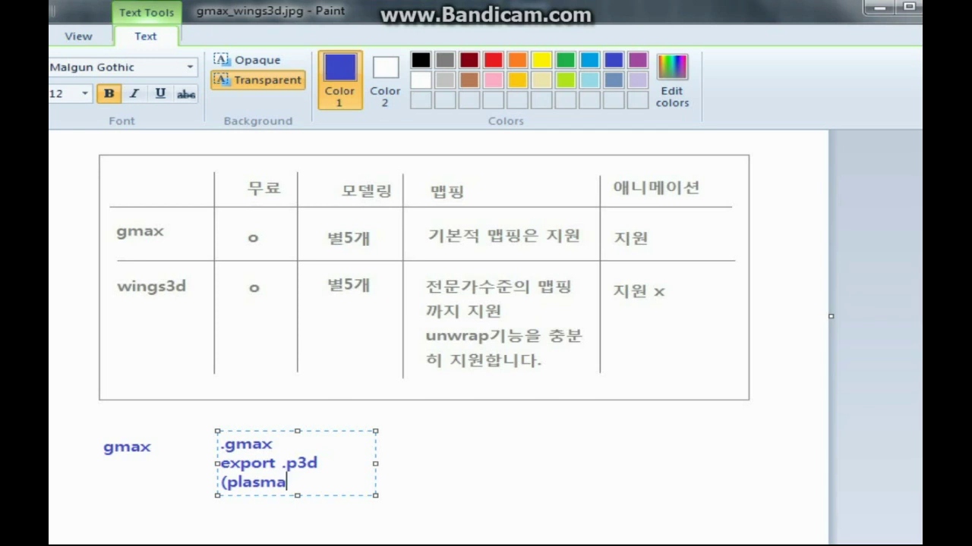
{"action": "type", "text": " 3d)"}
{"action": "key", "text": "Up"}
{"action": "key", "text": "Up"}
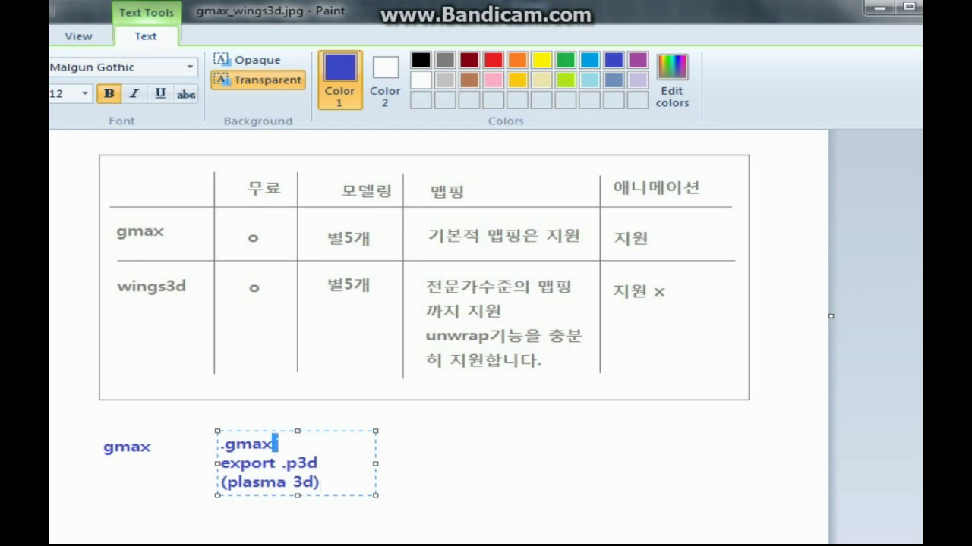
{"action": "key", "text": "shift+Home"}
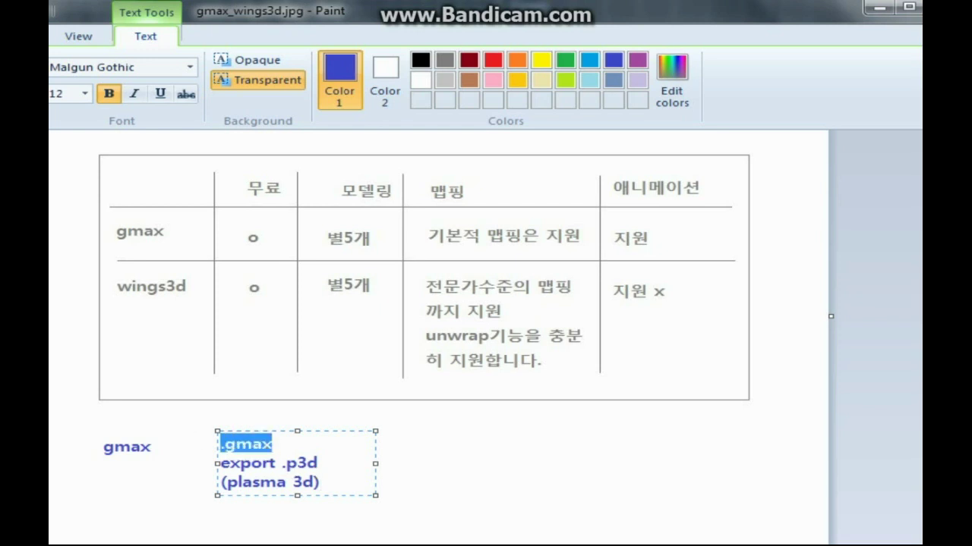
{"action": "key", "text": "End"}
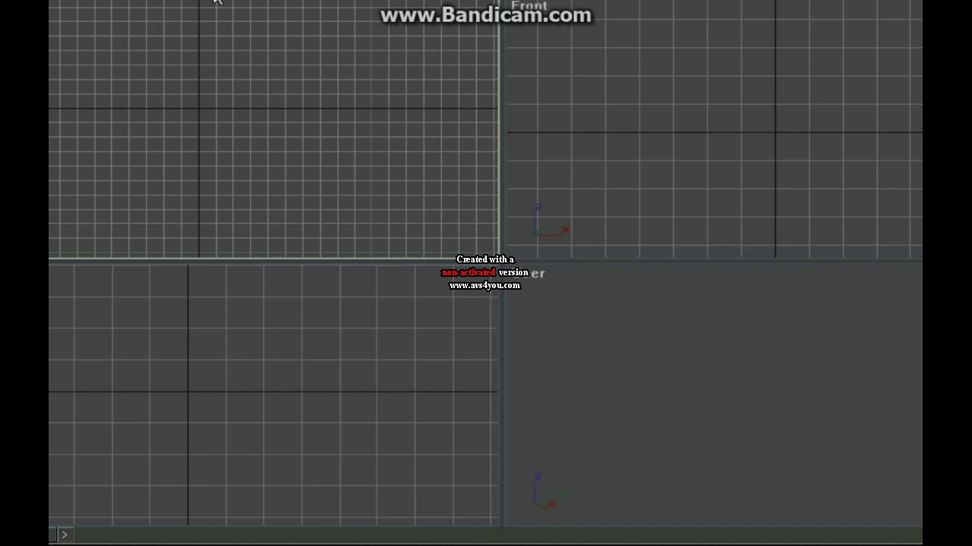
Switch to gmax and check which file types the Save command offers, without saving
{"action": "key", "text": "ctrl+x"}
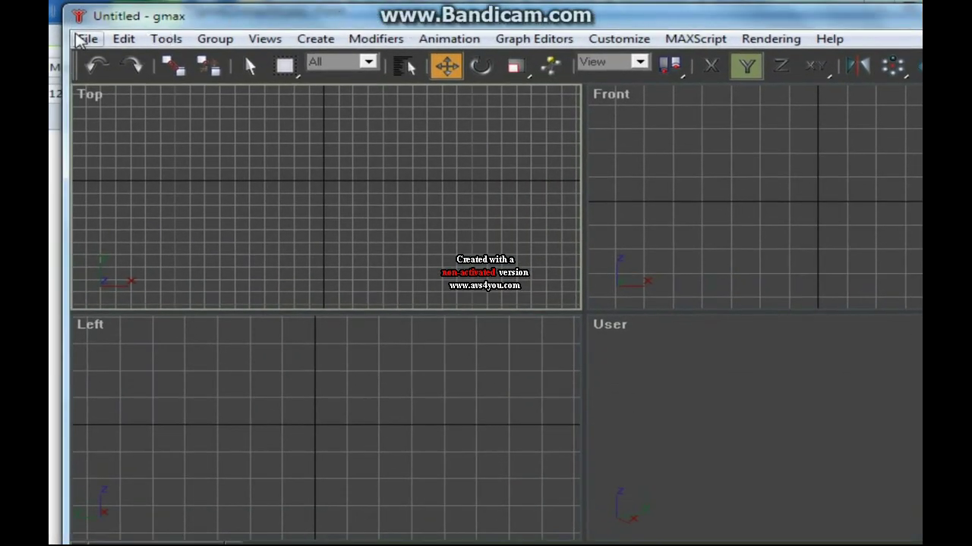
{"action": "left_click", "coordinate": [81, 39]}
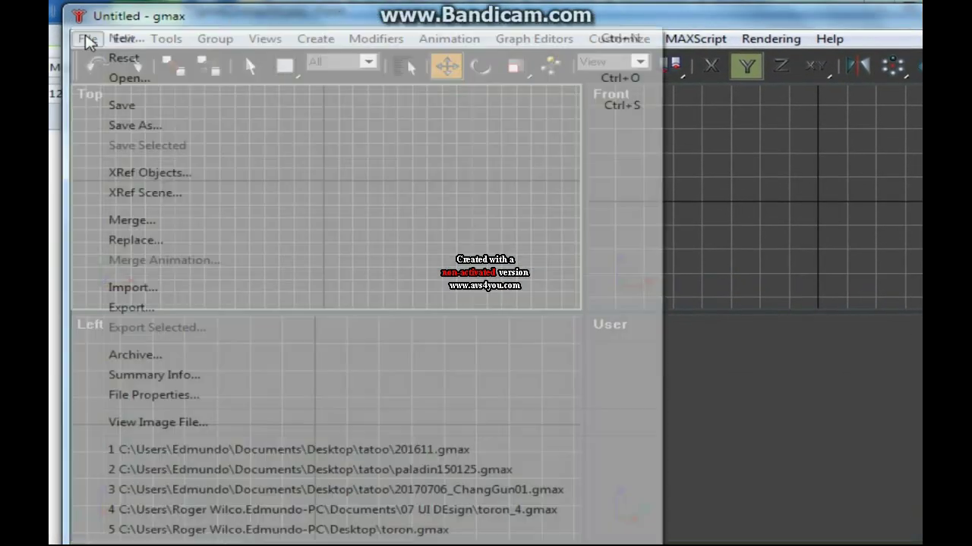
{"action": "left_click", "coordinate": [134, 107]}
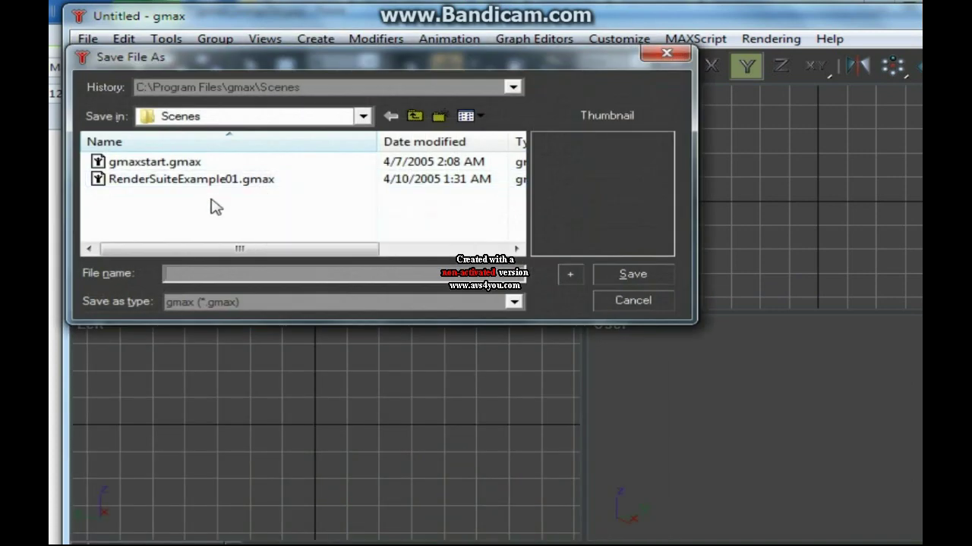
{"action": "left_click", "coordinate": [293, 301]}
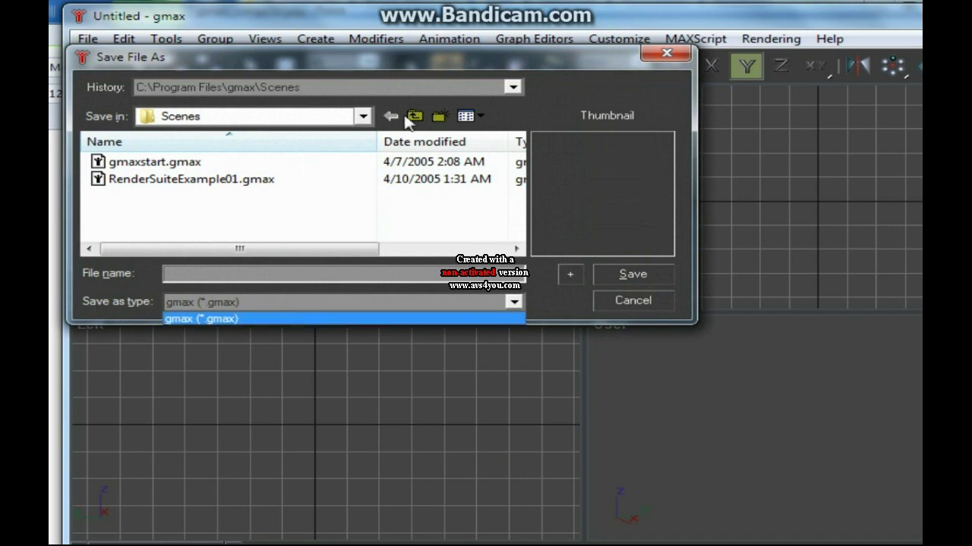
{"action": "left_click", "coordinate": [625, 303]}
{"action": "left_click", "coordinate": [623, 304]}
Check which file types Save As offers for the scene, and leave without saving
{"action": "left_click", "coordinate": [88, 39]}
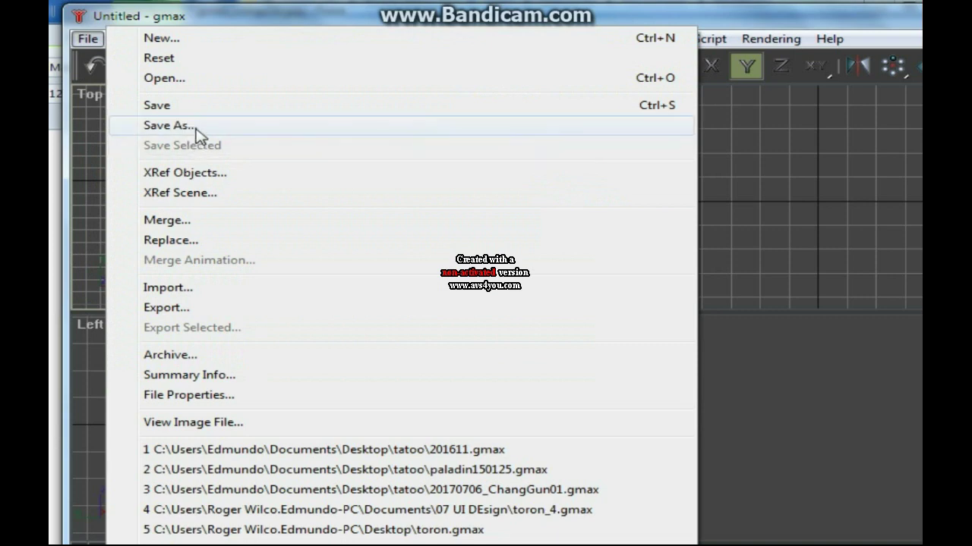
{"action": "left_click", "coordinate": [186, 125]}
{"action": "left_click", "coordinate": [340, 300]}
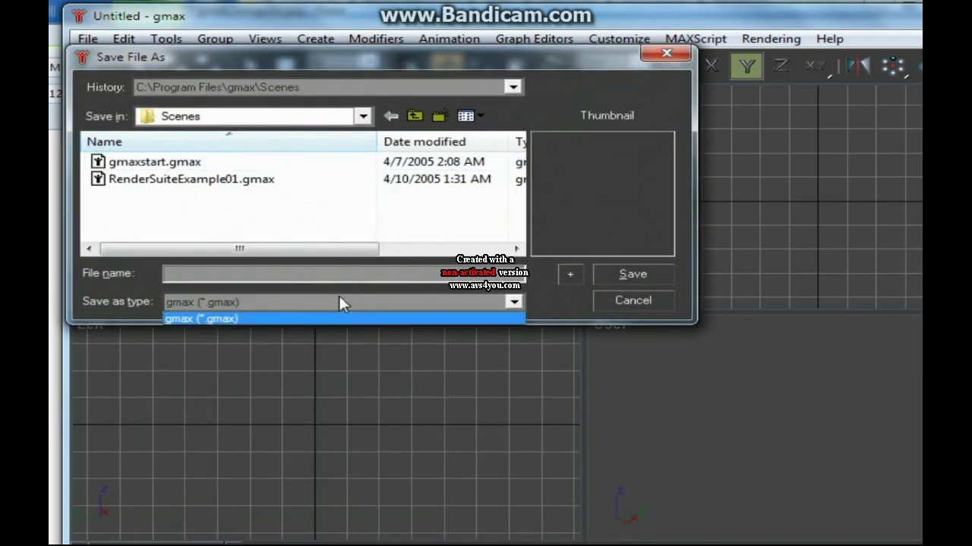
{"action": "left_click", "coordinate": [339, 301]}
{"action": "left_click", "coordinate": [314, 272]}
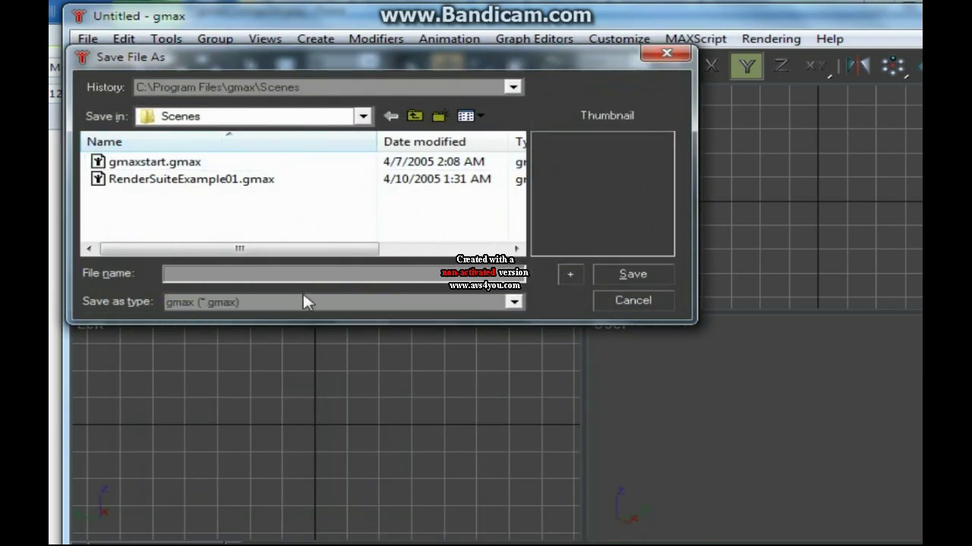
{"action": "left_click", "coordinate": [302, 301]}
{"action": "left_click", "coordinate": [621, 302]}
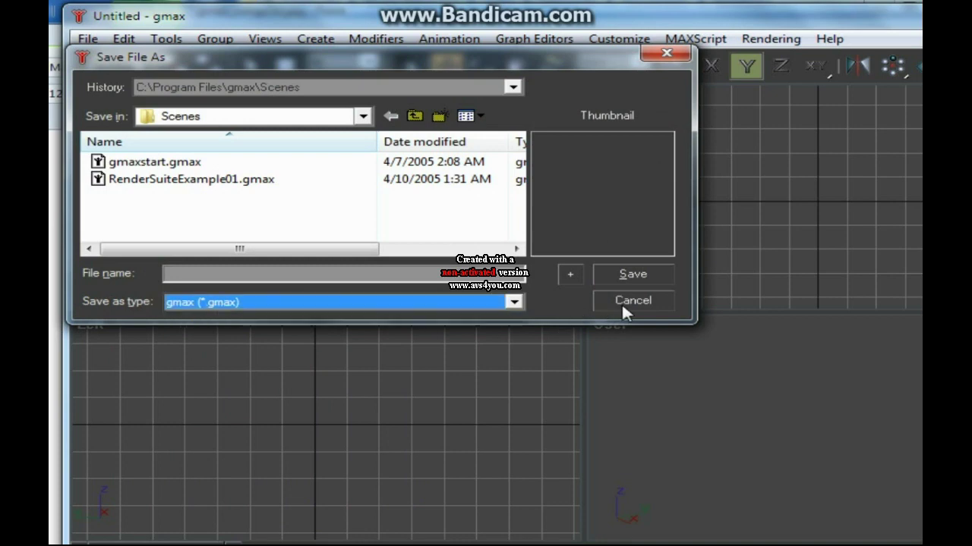
{"action": "left_click", "coordinate": [621, 302]}
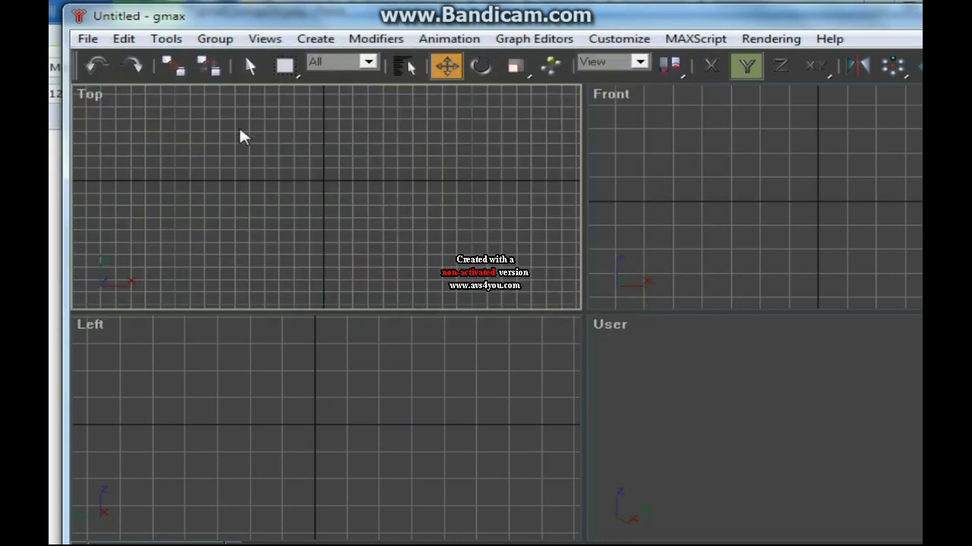
Check which formats the scene can be exported to, and cancel the export
{"action": "left_click", "coordinate": [85, 40]}
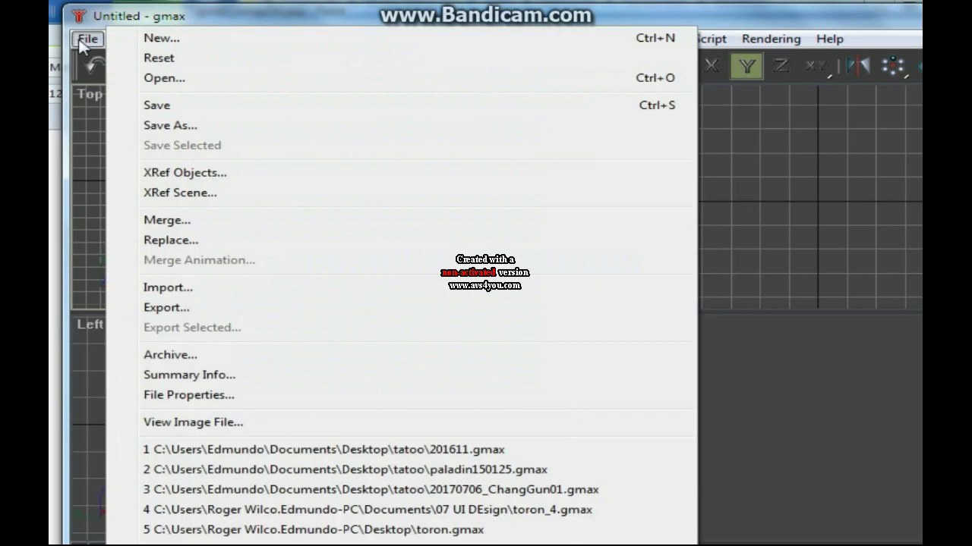
{"action": "left_click", "coordinate": [232, 308]}
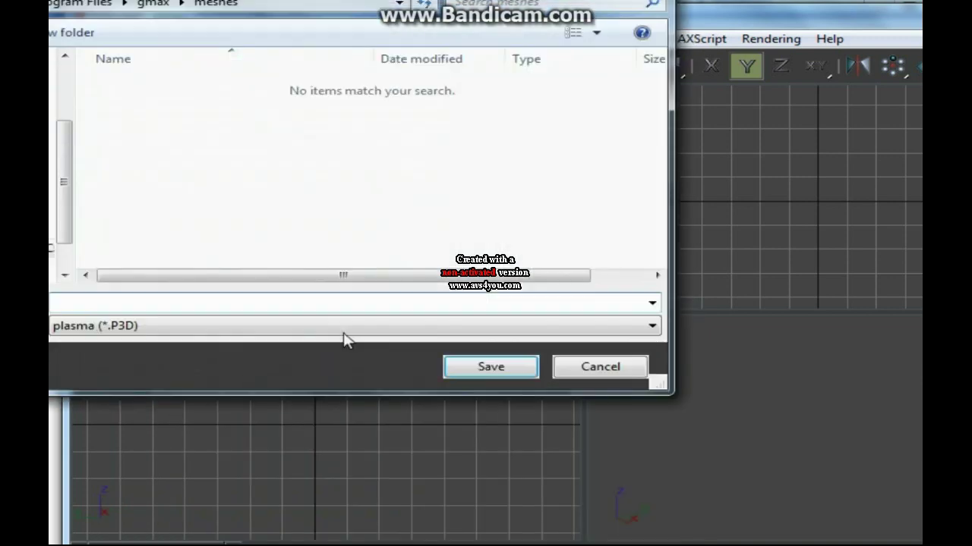
{"action": "left_click", "coordinate": [123, 330]}
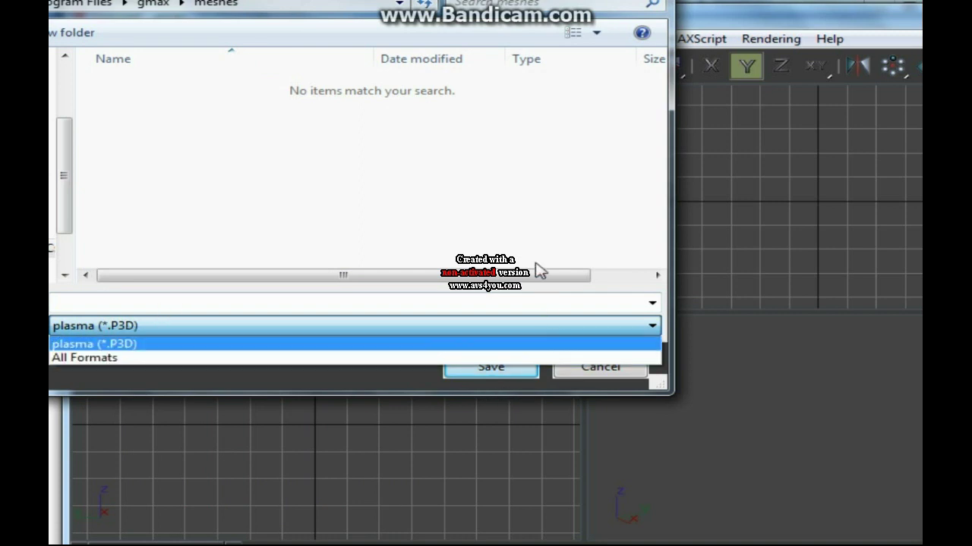
{"action": "left_click", "coordinate": [577, 344]}
{"action": "left_click", "coordinate": [607, 369]}
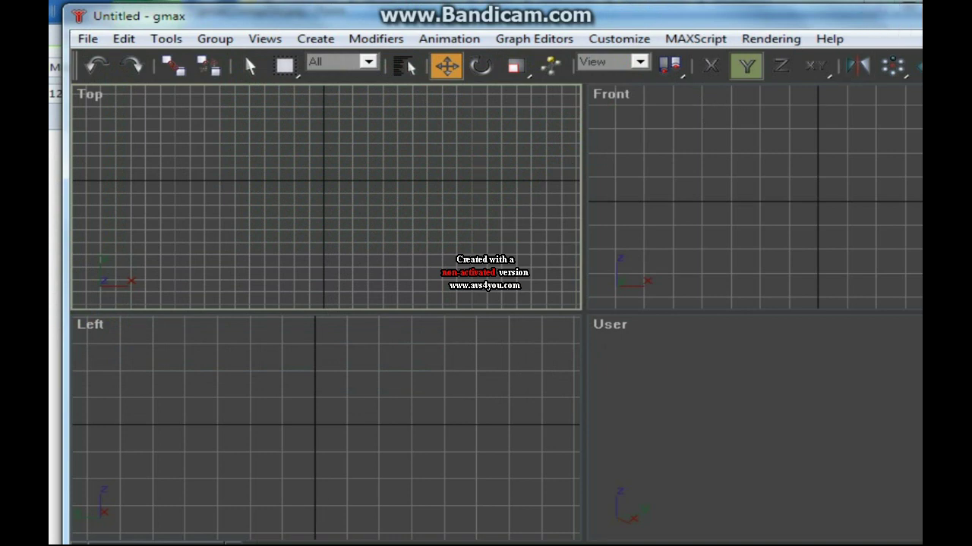
Switch back to Paint, finish the format note, and add the text "winds3d" below the gmax label
{"action": "mouse_move", "coordinate": [155, 545]}
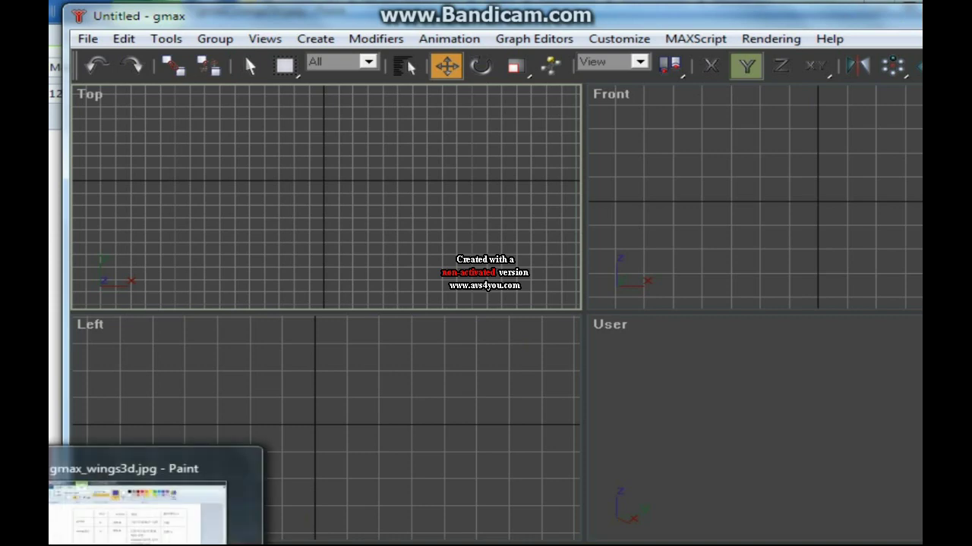
{"action": "left_click", "coordinate": [136, 504]}
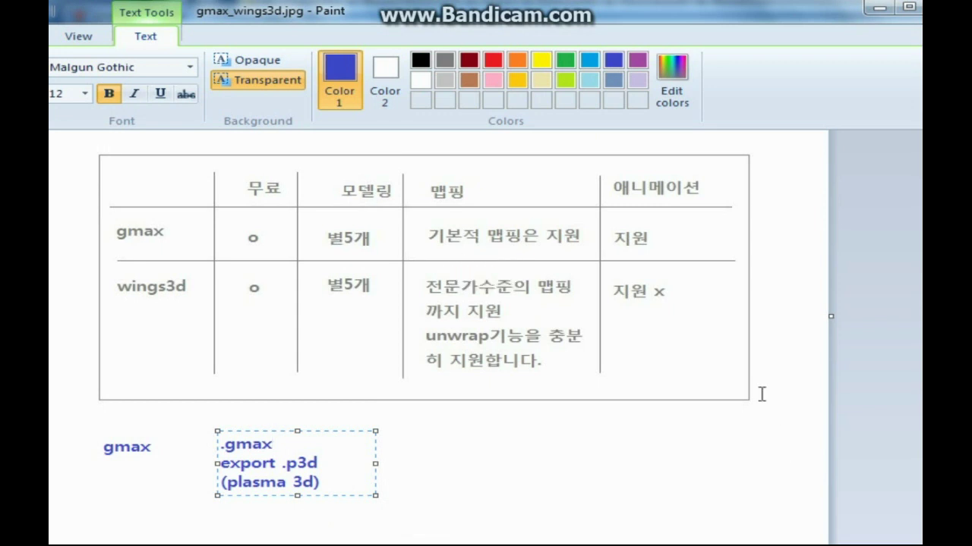
{"action": "left_click", "coordinate": [705, 454]}
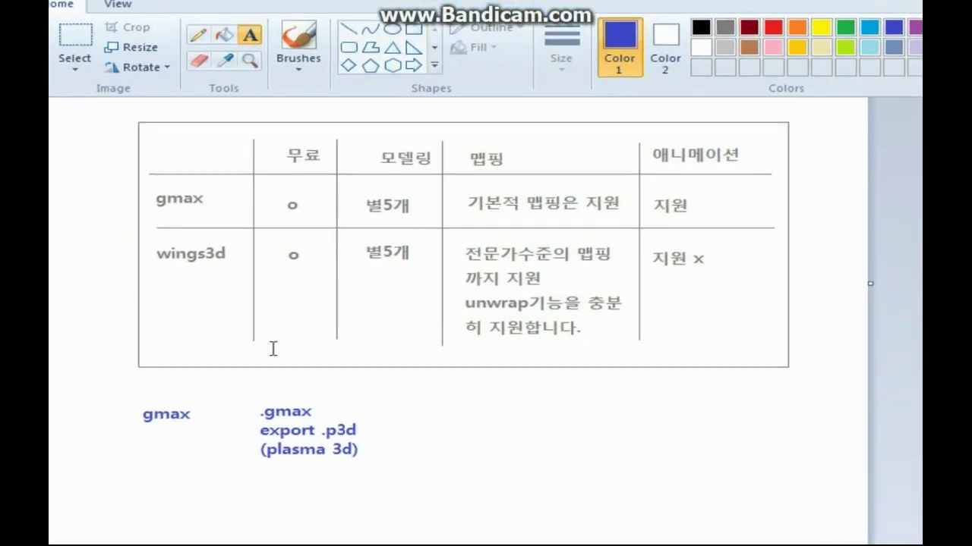
{"action": "left_click_drag", "start_coordinate": [128, 473], "coordinate": [384, 543]}
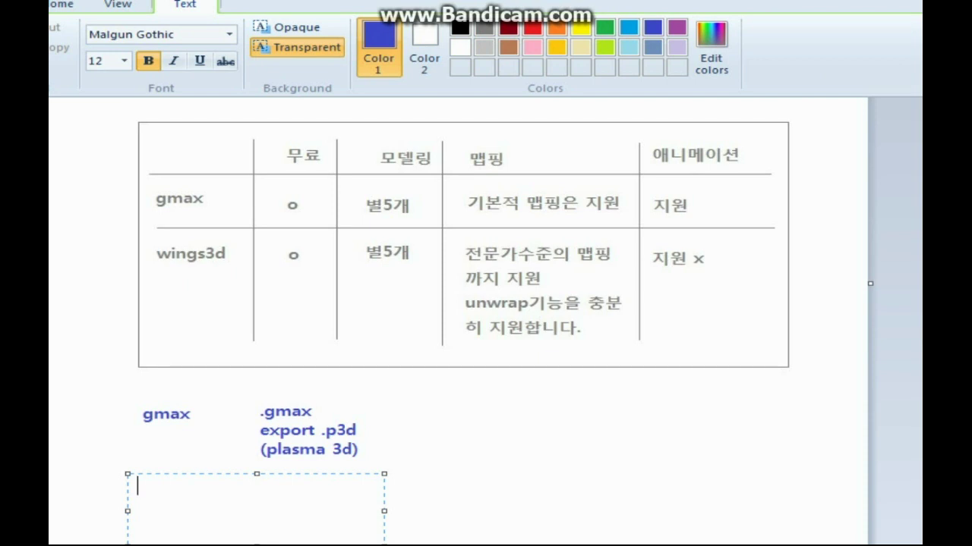
{"action": "type", "text": "winds3d"}
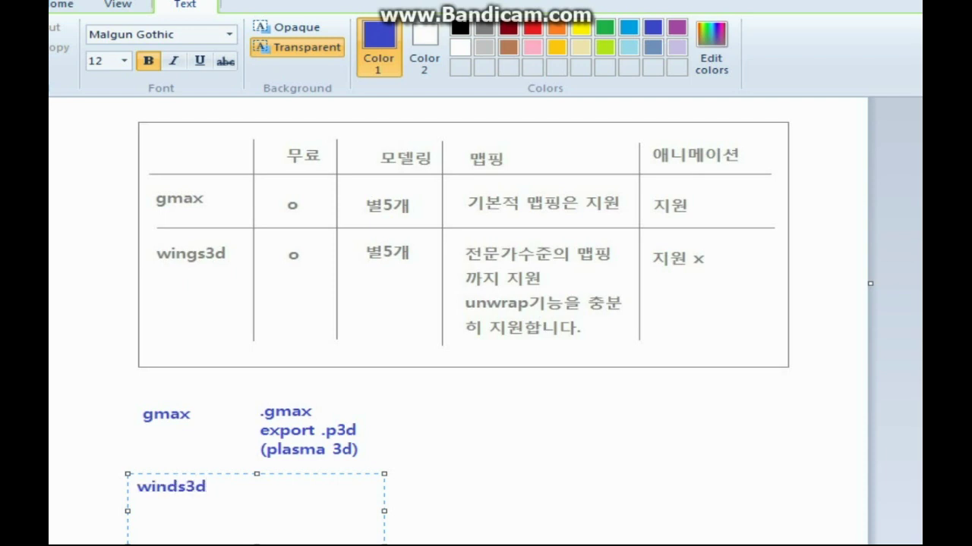
{"action": "left_click", "coordinate": [509, 496]}
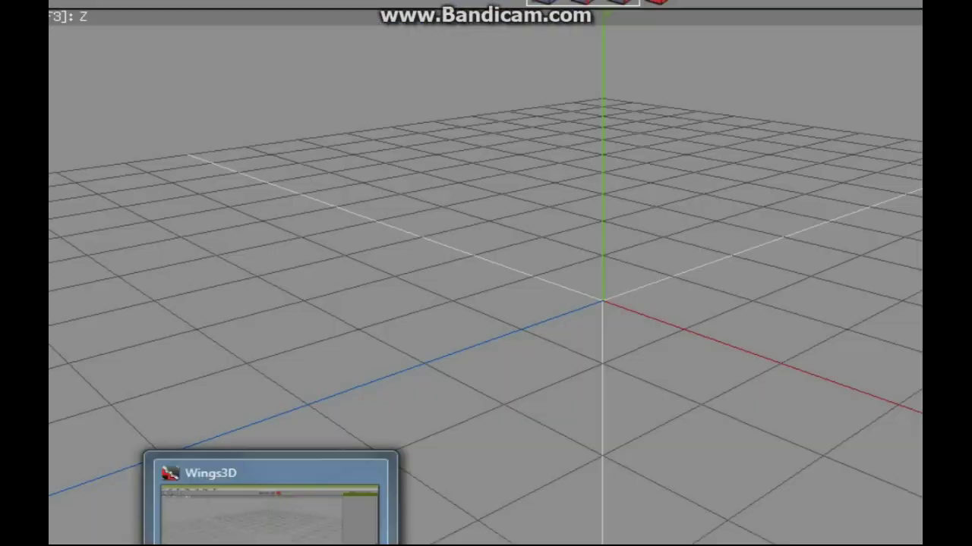
Switch to Wings3D and check which file type Save As offers for the scene
{"action": "left_click", "coordinate": [271, 501]}
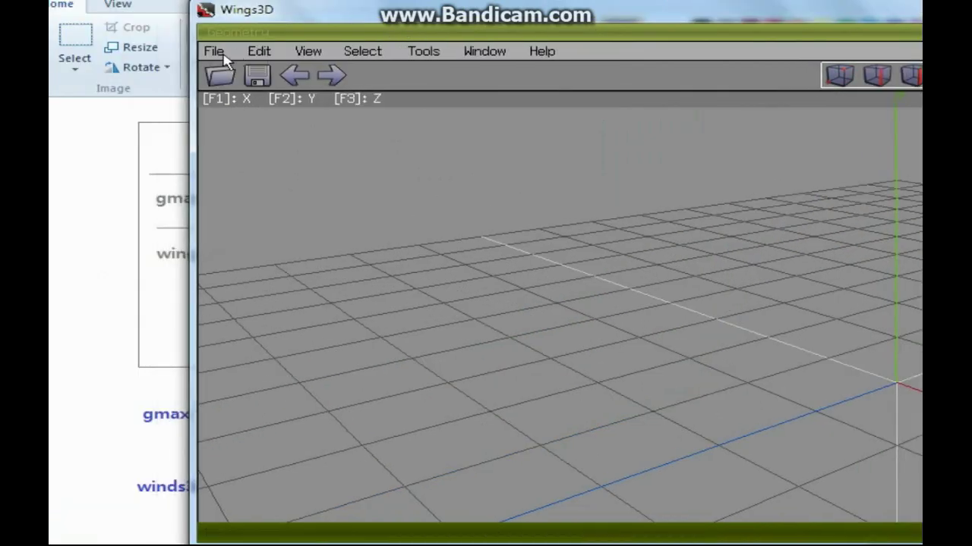
{"action": "left_click", "coordinate": [215, 52]}
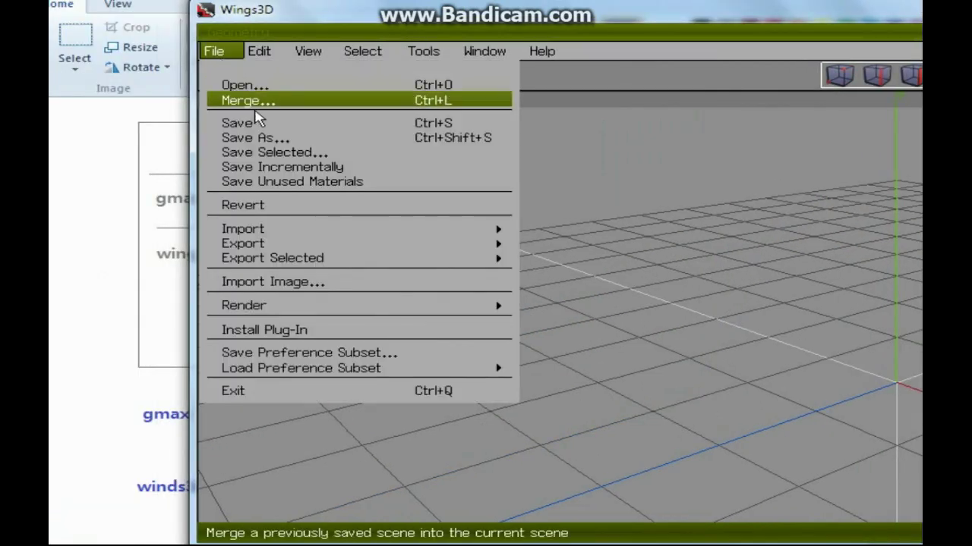
{"action": "left_click", "coordinate": [277, 126]}
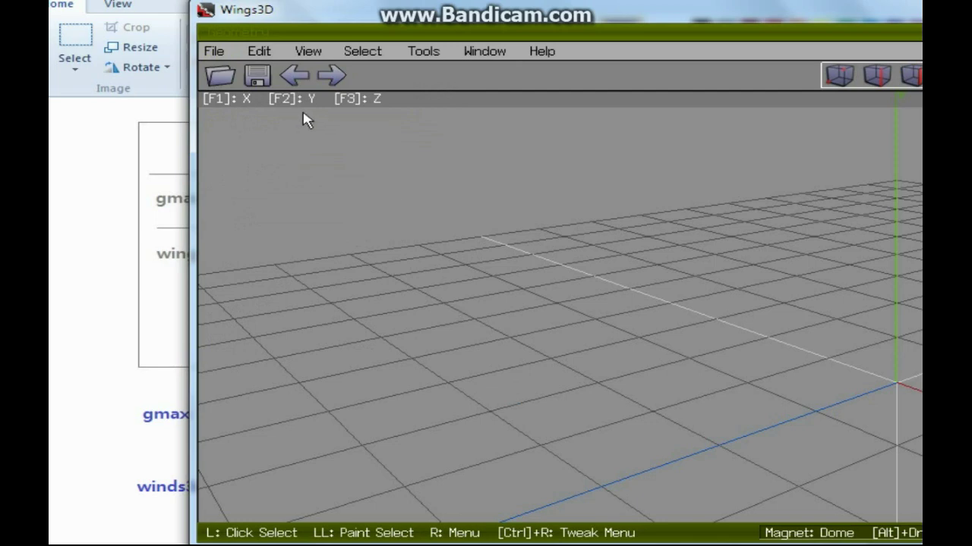
{"action": "left_click", "coordinate": [215, 51]}
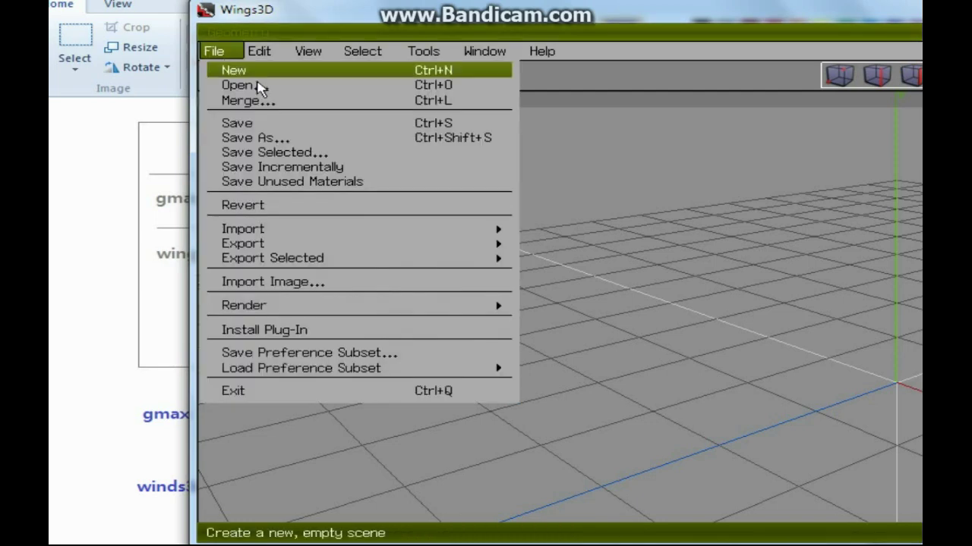
{"action": "left_click", "coordinate": [278, 139]}
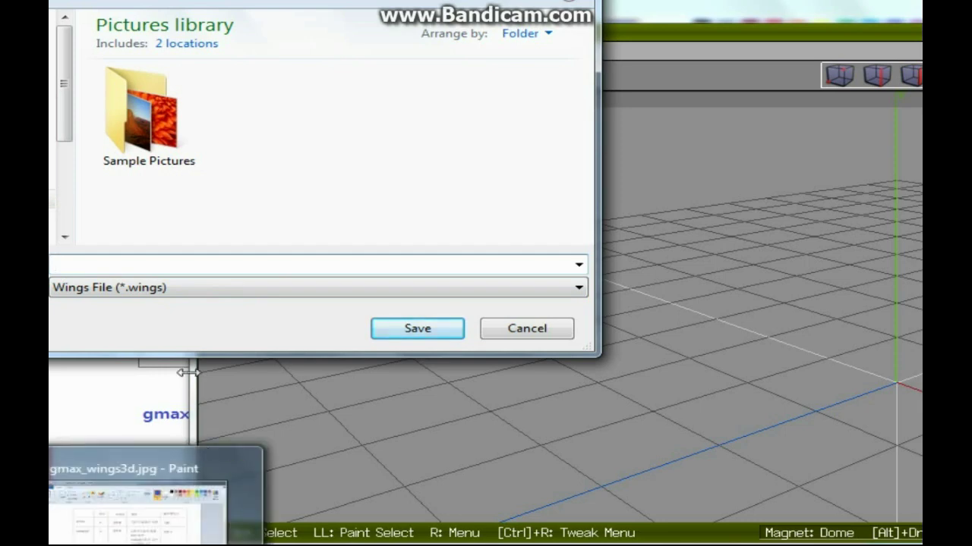
Switch to Paint and add the text ".winds" beside the winds3d label
{"action": "left_click", "coordinate": [152, 493]}
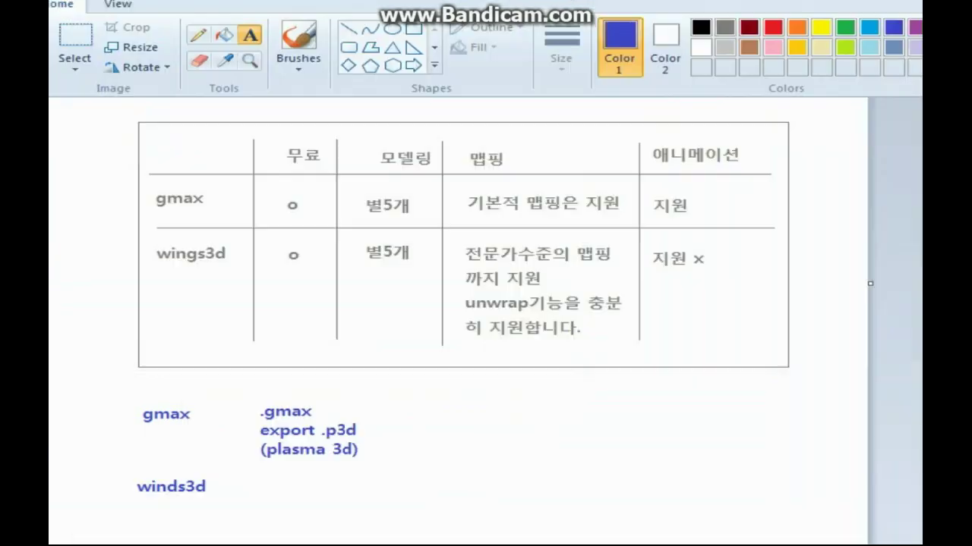
{"action": "left_click", "coordinate": [264, 477]}
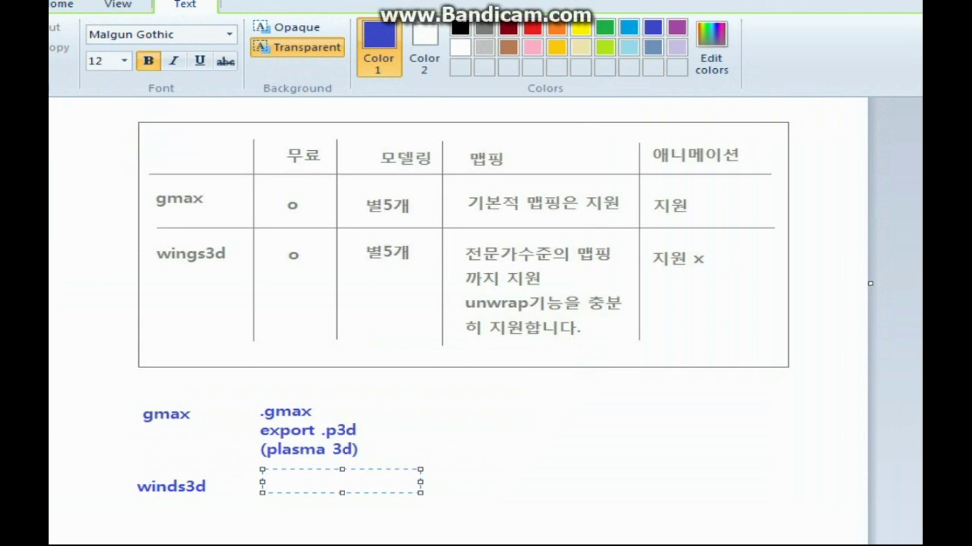
{"action": "type", "text": ".winds"}
{"action": "left_click_drag", "start_coordinate": [341, 493], "coordinate": [343, 533]}
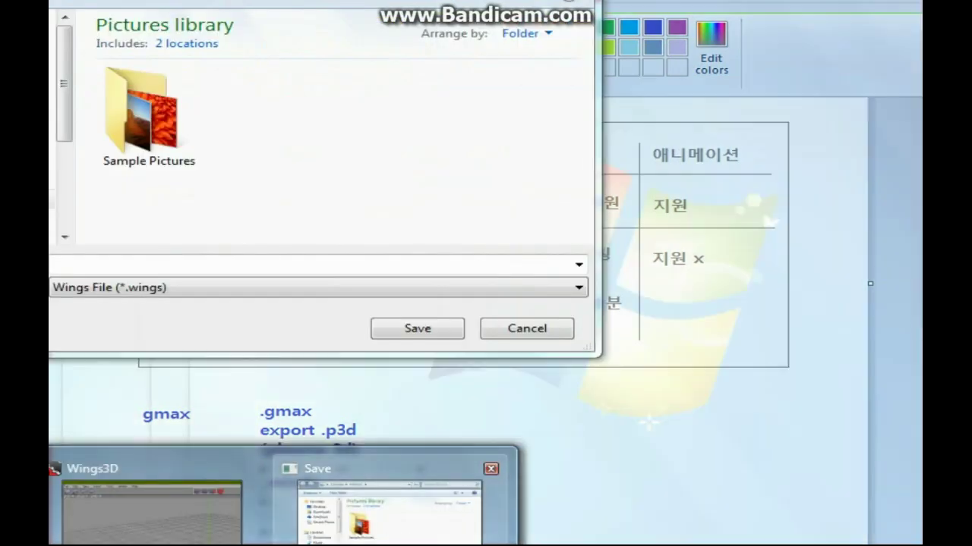
Cancel the pending Wings3D save and examine the formats offered for exporting the scene
{"action": "left_click", "coordinate": [394, 501]}
{"action": "left_click", "coordinate": [525, 331]}
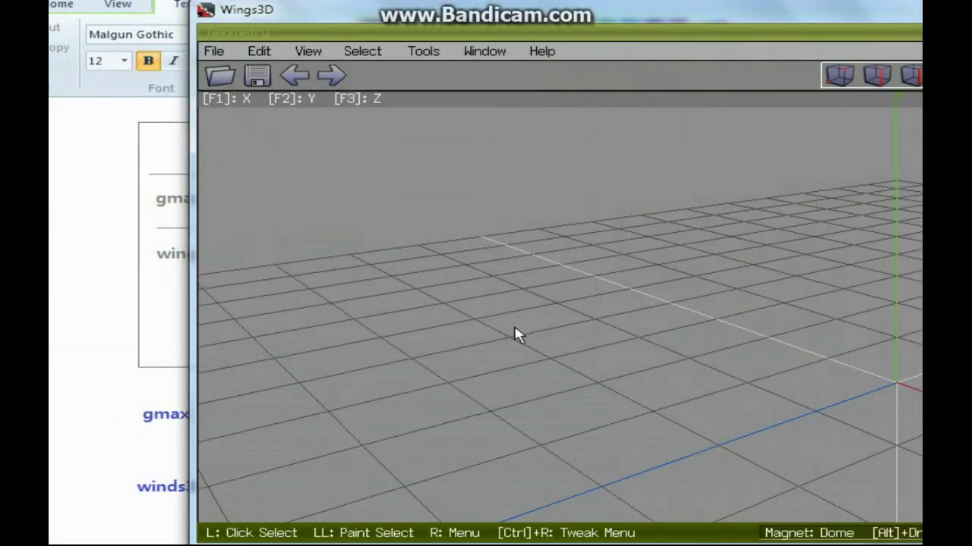
{"action": "left_click", "coordinate": [214, 52]}
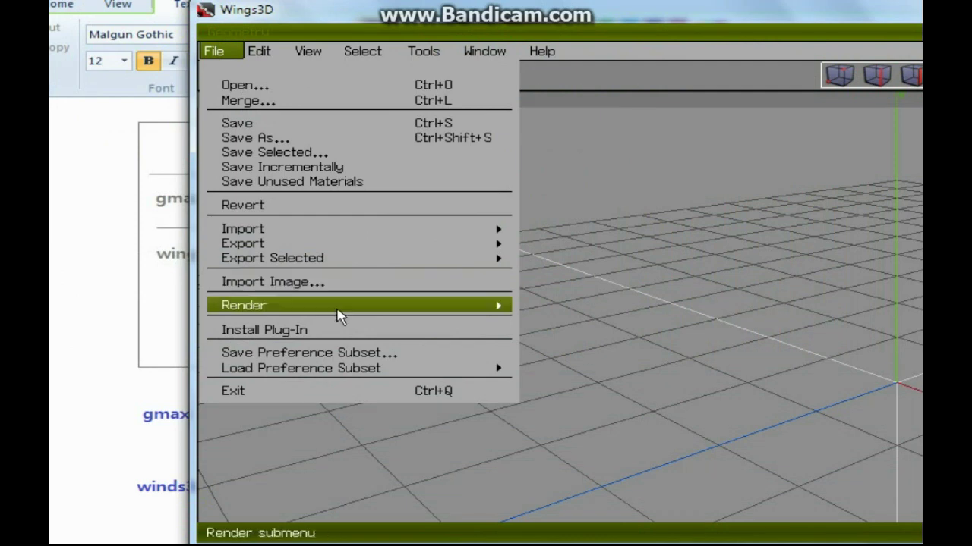
{"action": "mouse_move", "coordinate": [346, 245]}
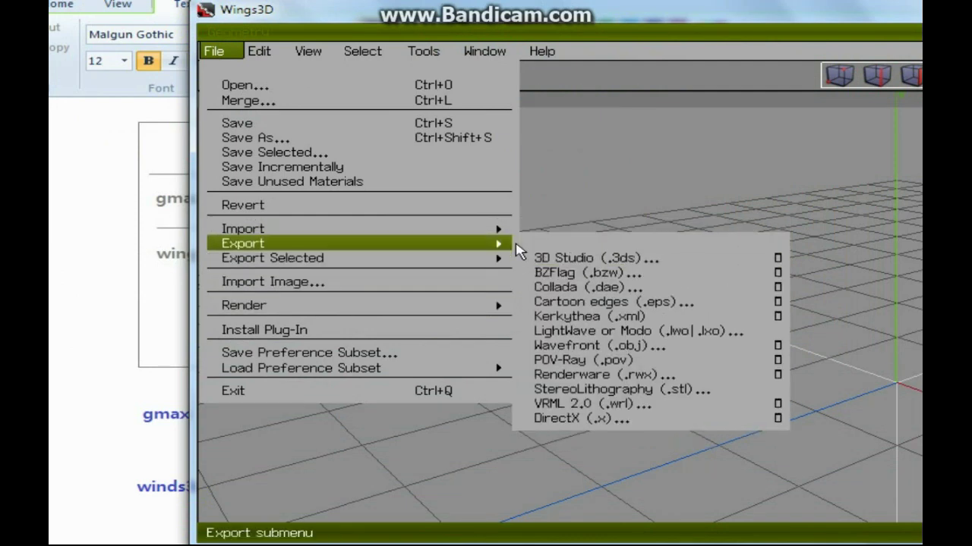
{"action": "mouse_move", "coordinate": [505, 258]}
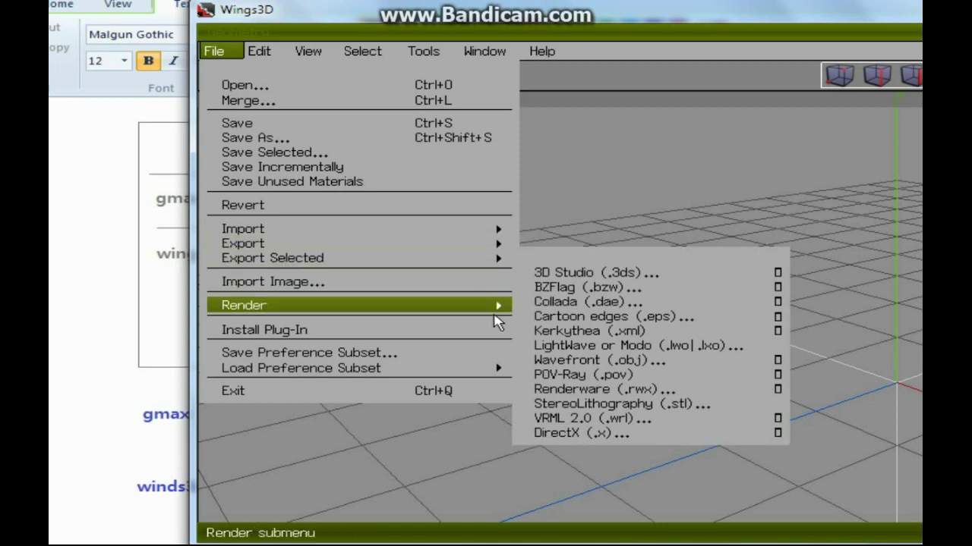
{"action": "mouse_move", "coordinate": [467, 245]}
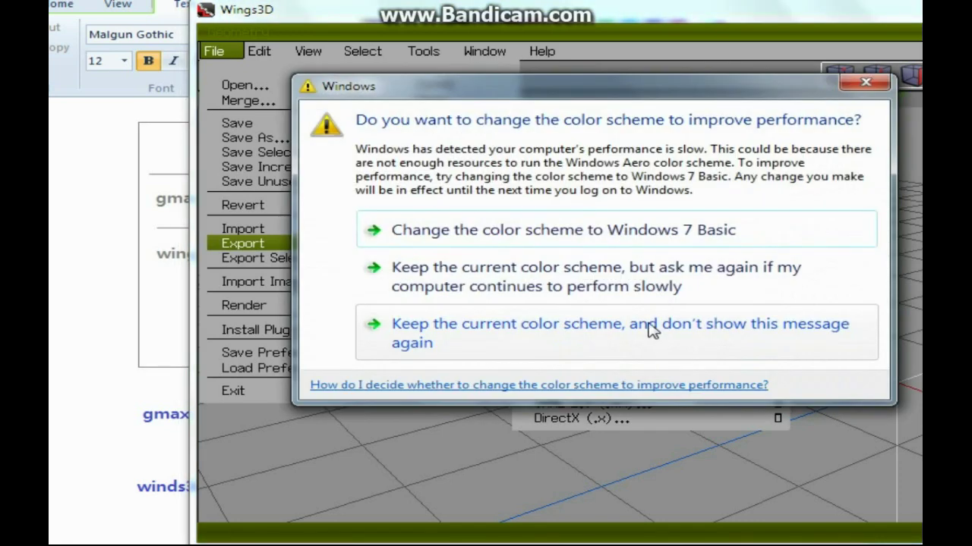
Keep the current Windows color scheme without showing the message again, and switch back to the comparison in Paint
{"action": "left_click", "coordinate": [650, 327]}
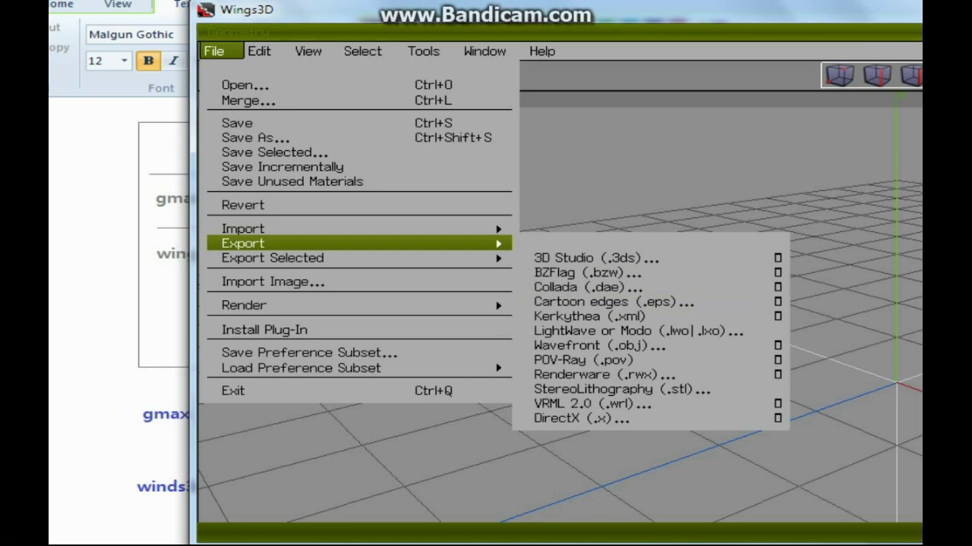
{"action": "key", "text": "alt+Tab"}
{"action": "left_click", "coordinate": [495, 421]}
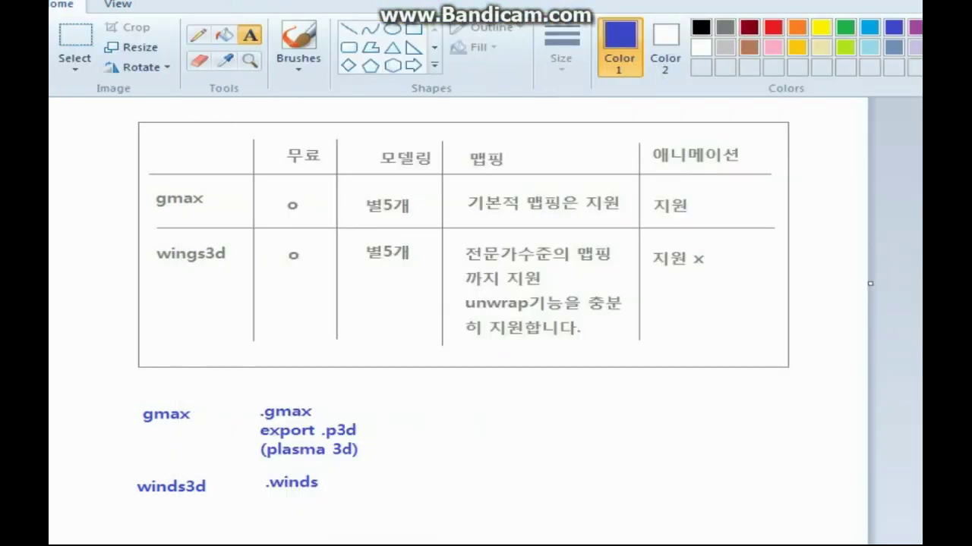
Paste the screen capture into a second Paint window and copy the area listing the Wings3D export formats
{"action": "key", "text": "super"}
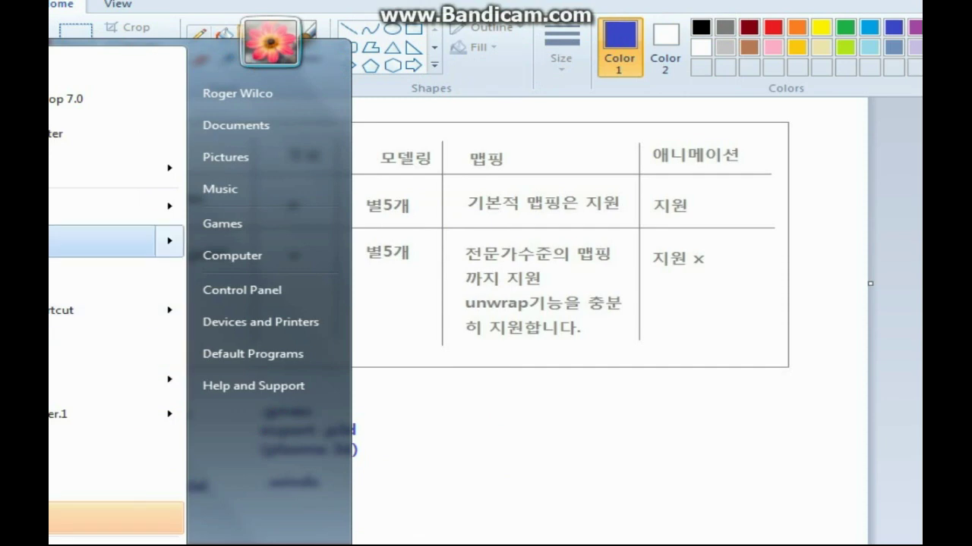
{"action": "mouse_move", "coordinate": [76, 241]}
{"action": "key", "text": "super"}
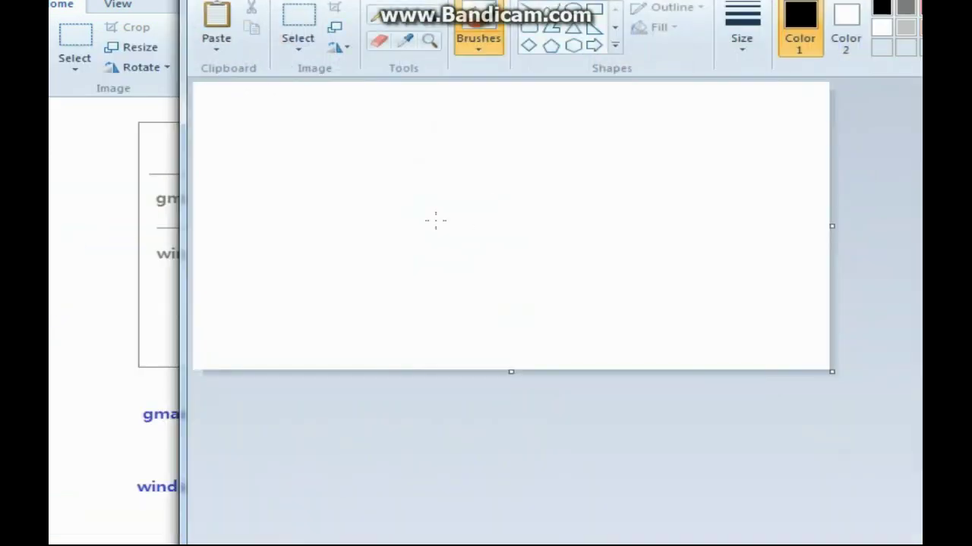
{"action": "key", "text": "ctrl+v"}
{"action": "scroll", "coordinate": [433, 216], "scroll_direction": "down", "scroll_amount": 3}
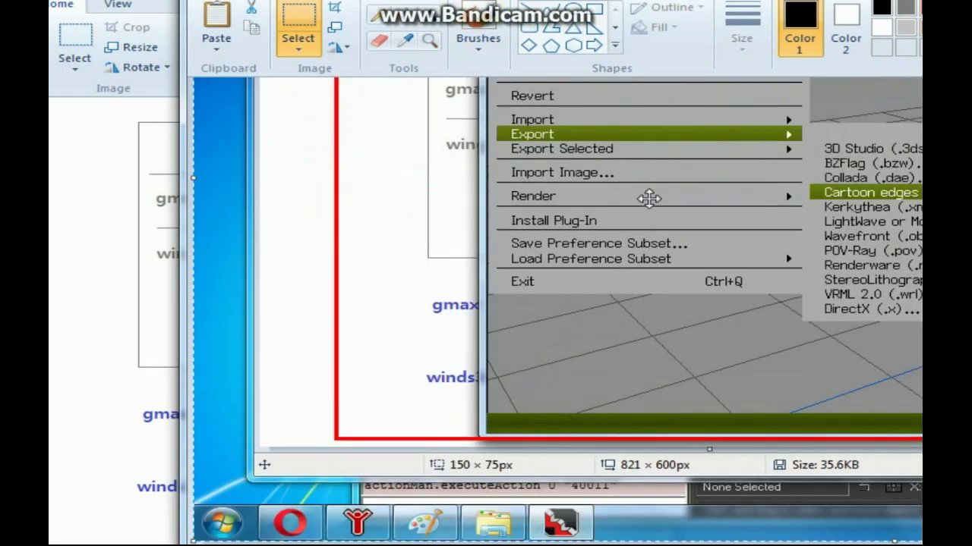
{"action": "left_click_drag", "start_coordinate": [649, 199], "coordinate": [314, 211]}
{"action": "left_click", "coordinate": [300, 32]}
{"action": "left_click_drag", "start_coordinate": [464, 146], "coordinate": [710, 334]}
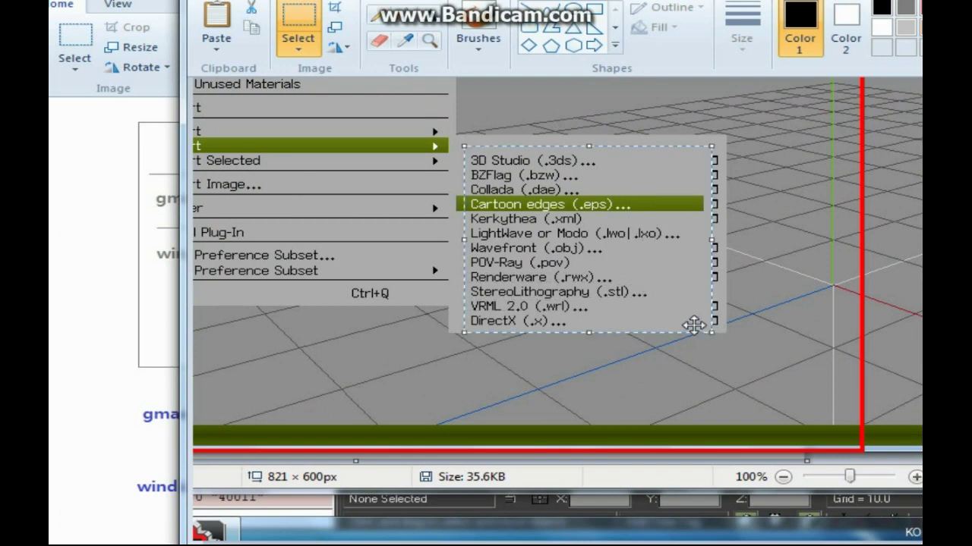
{"action": "key", "text": "Delete"}
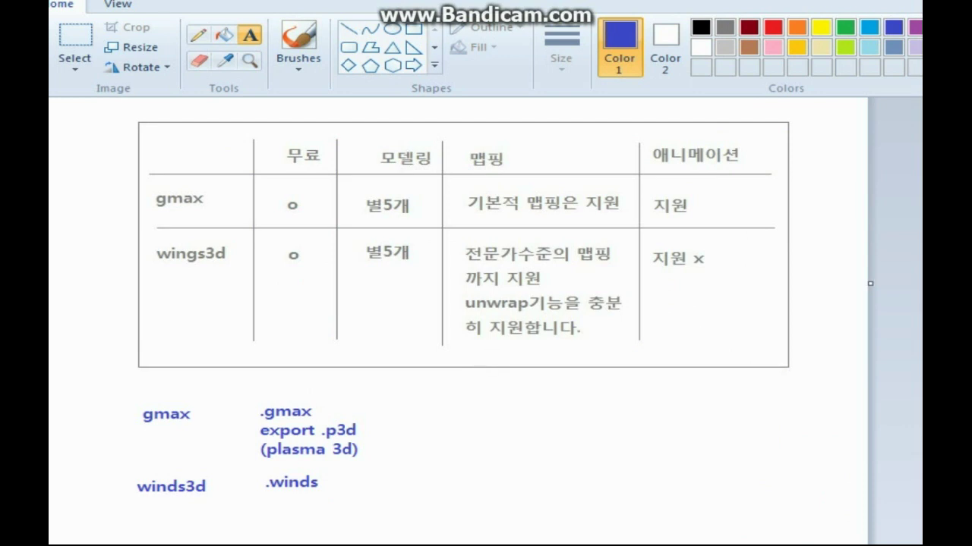
Paste the copied export format list into the comparison image and place it below the table, beside the format notes
{"action": "key", "text": "super+Up"}
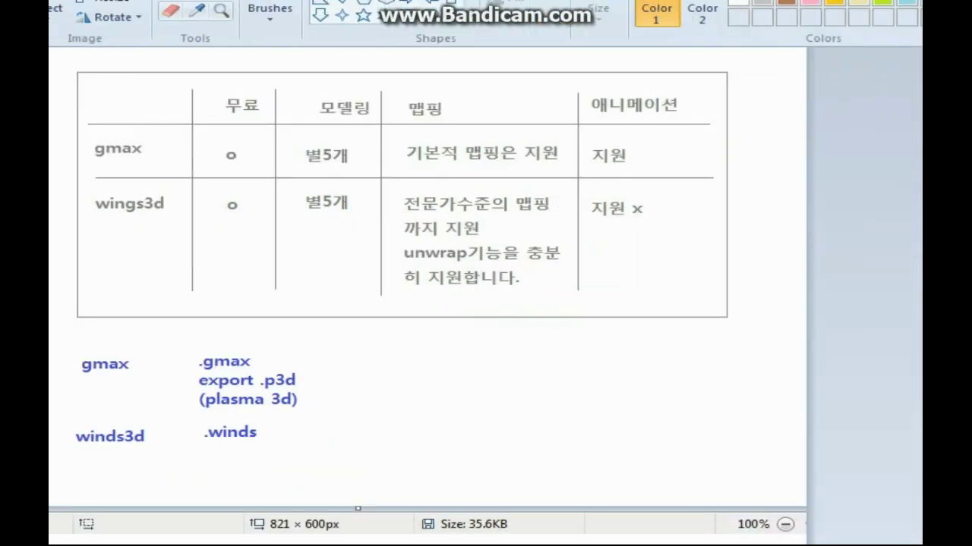
{"action": "left_click", "coordinate": [221, 9]}
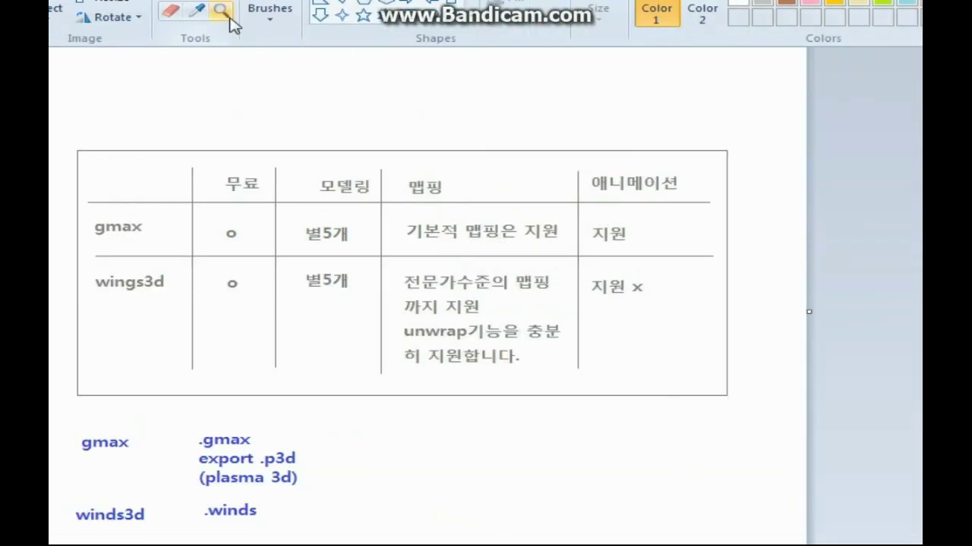
{"action": "right_click", "coordinate": [288, 152]}
{"action": "left_click_drag", "start_coordinate": [139, 331], "coordinate": [151, 441]}
{"action": "key", "text": "ctrl+v"}
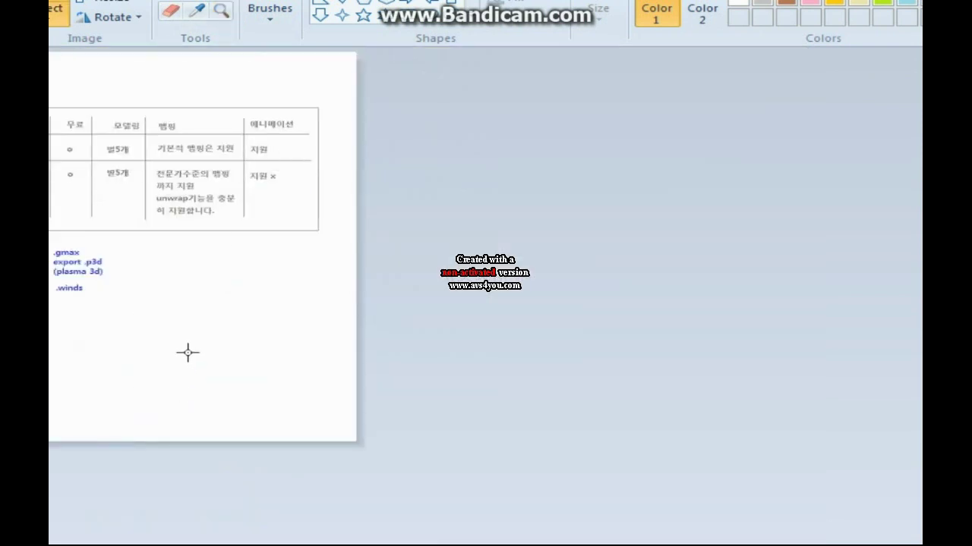
{"action": "left_click_drag", "start_coordinate": [23, 99], "coordinate": [228, 337]}
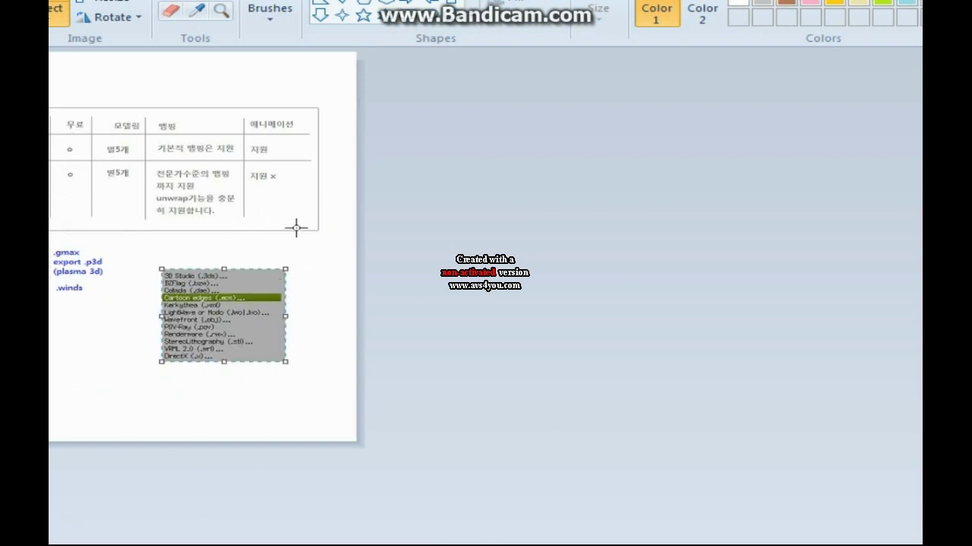
Add a tall text box under the ".winds" note and enter ".3ds" and ".obj" on separate lines
{"action": "left_click", "coordinate": [220, 10]}
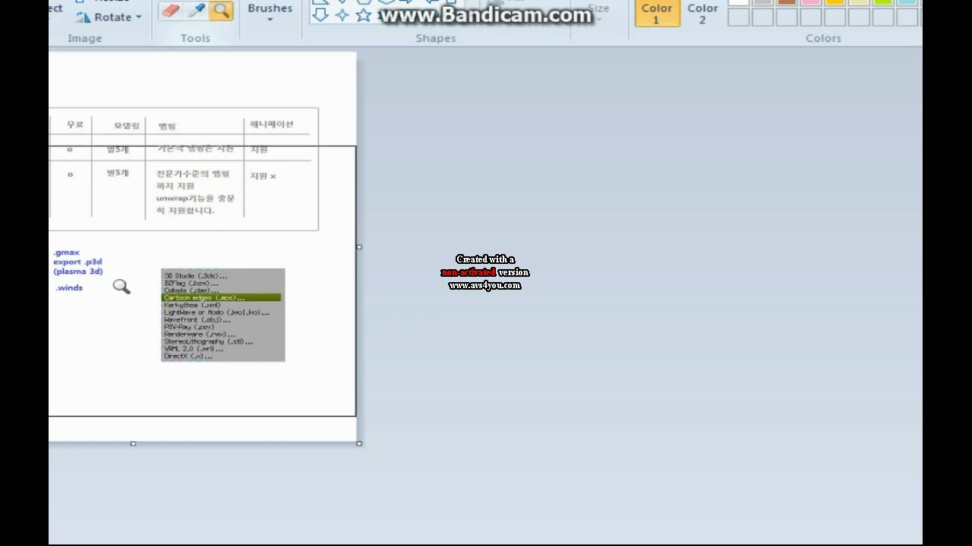
{"action": "left_click", "coordinate": [271, 379]}
{"action": "left_click", "coordinate": [238, 400]}
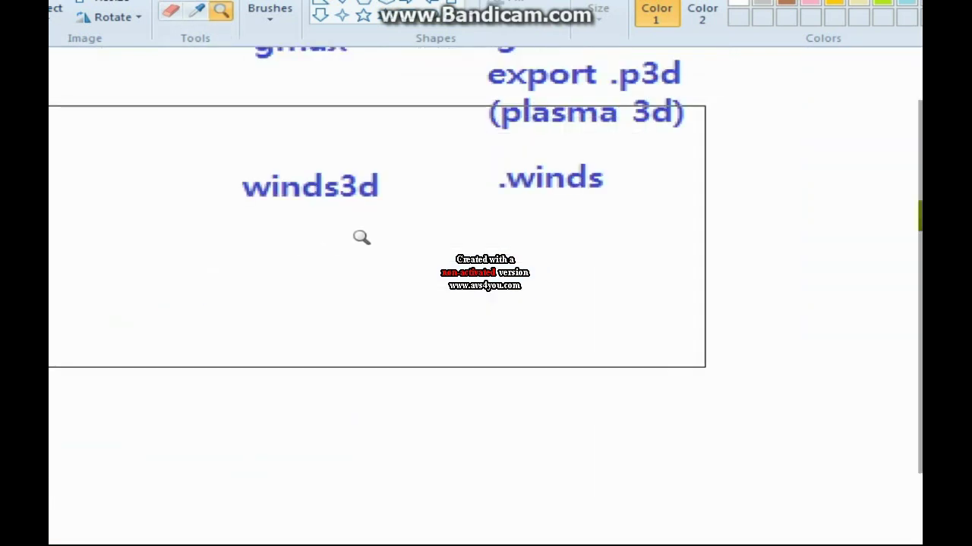
{"action": "right_click", "coordinate": [360, 236]}
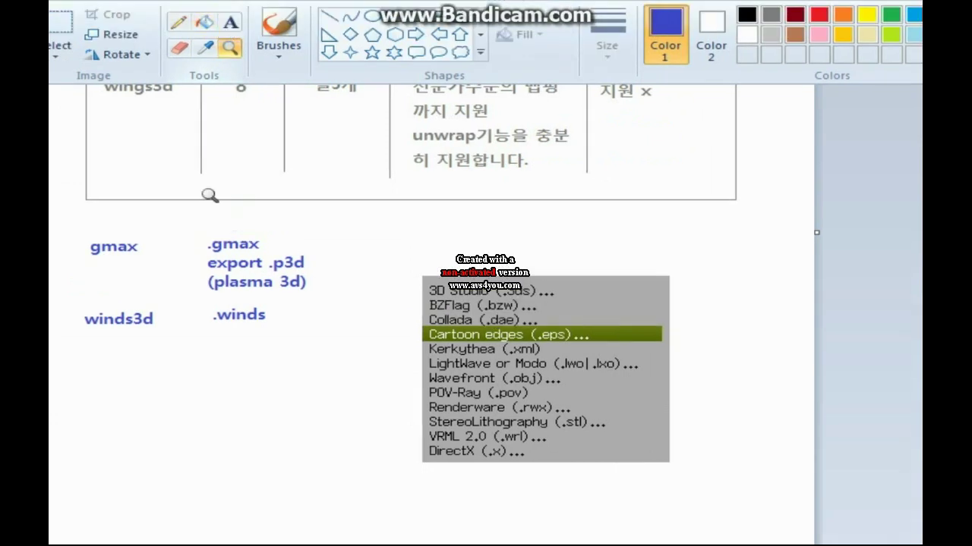
{"action": "left_click", "coordinate": [230, 22]}
{"action": "left_click_drag", "start_coordinate": [204, 329], "coordinate": [381, 505]}
{"action": "type", "text": ".3ds"}
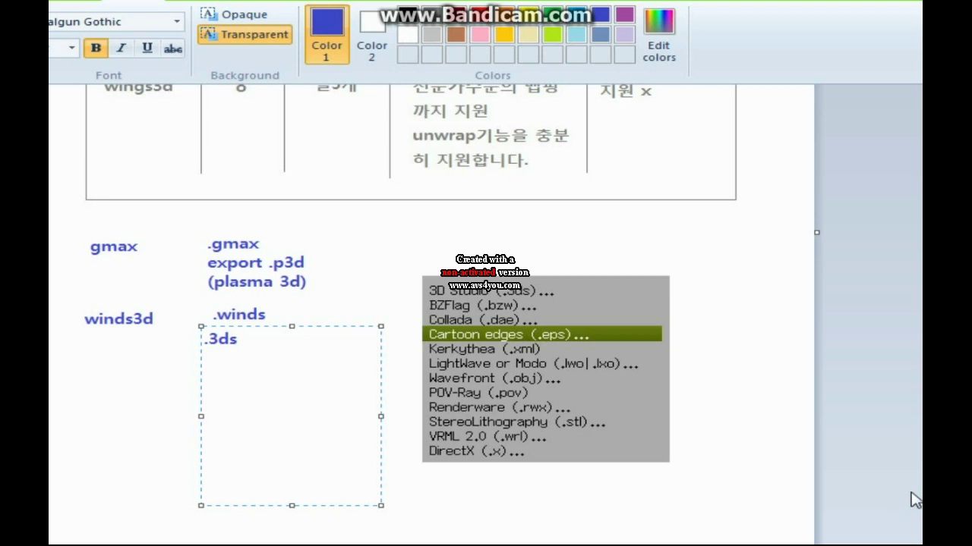
{"action": "key", "text": "Return"}
{"action": "type", "text": ".obj"}
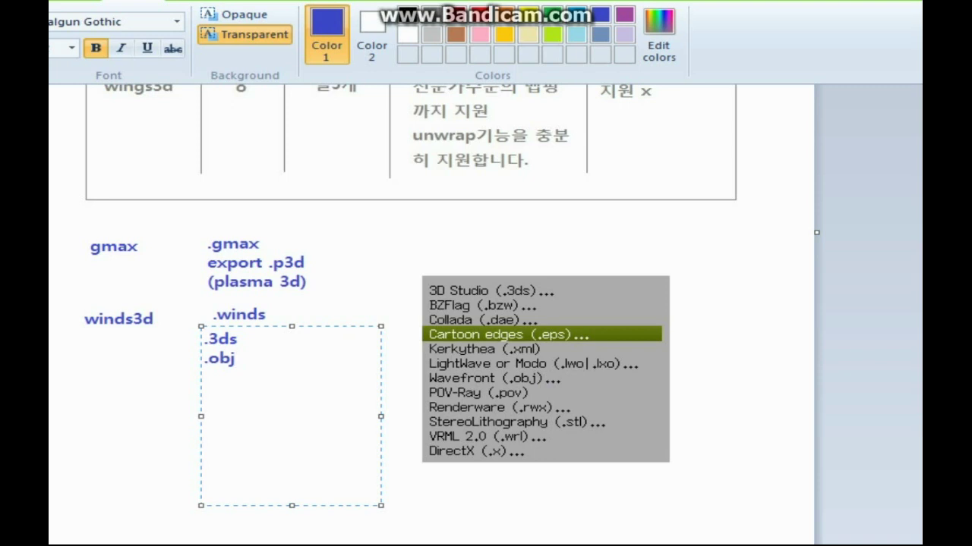
Add ".bzw" and ".dae" on new lines below ".obj" in the format list
{"action": "key", "text": "shift+Left"}
{"action": "key", "text": "shift+Left"}
{"action": "key", "text": "shift+Left"}
{"action": "key", "text": "shift+Left"}
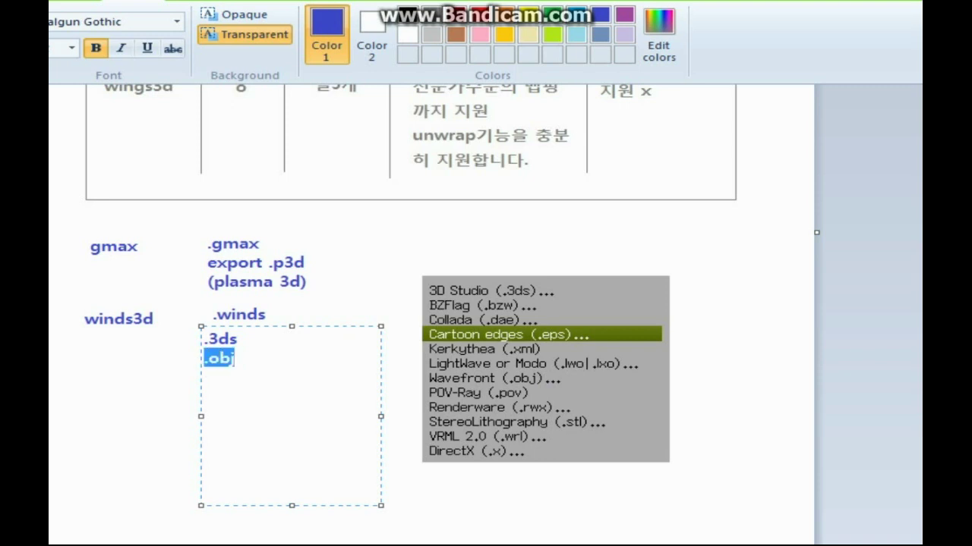
{"action": "key", "text": "Right"}
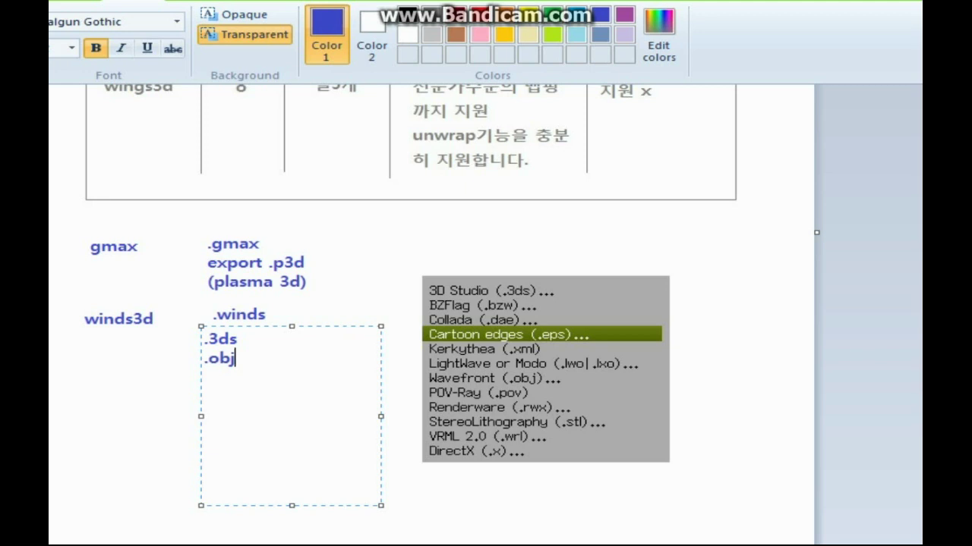
{"action": "key", "text": "shift+Right"}
{"action": "key", "text": "Left"}
{"action": "key", "text": "Return"}
{"action": "type", "text": ".bzw"}
{"action": "key", "text": "Return"}
{"action": "type", "text": ".dae"}
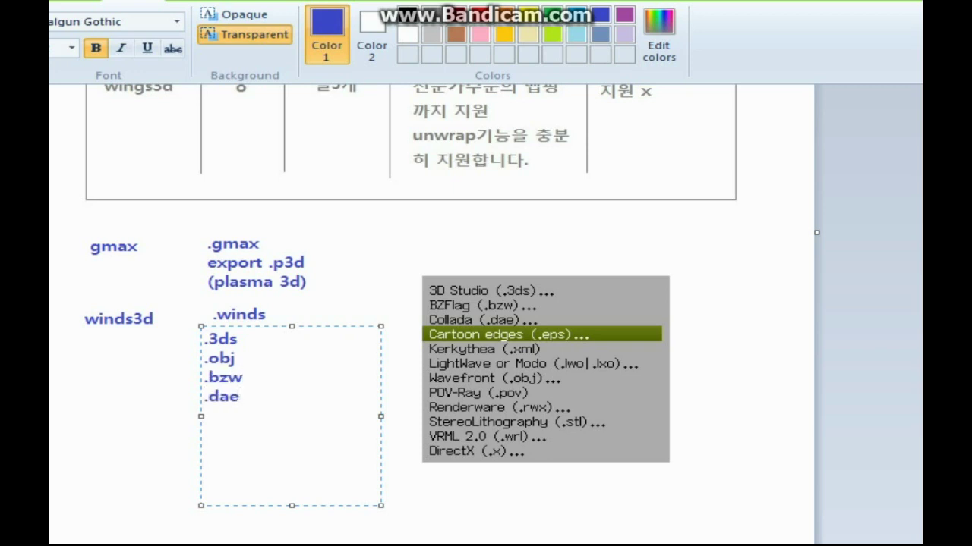
Continue the Wings3D format list with ".xml" and ".eps" on separate lines
{"action": "key", "text": "Return"}
{"action": "type", "text": "xml"}
{"action": "key", "text": "BackSpace"}
{"action": "key", "text": "BackSpace"}
{"action": "key", "text": "BackSpace"}
{"action": "type", "text": ".xml"}
{"action": "key", "text": "Return"}
{"action": "type", "text": ".eps"}
{"action": "key", "text": "Return"}
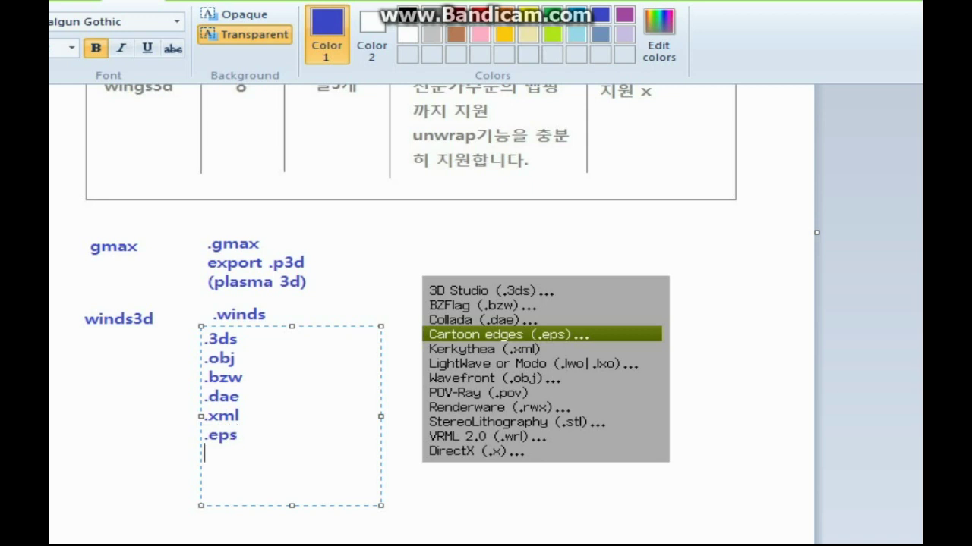
Add ".pov", ".rwx" and ".stl" on separate lines below ".eps"
{"action": "type", "text": ".pov"}
{"action": "key", "text": "Return"}
{"action": "type", "text": ".rwx"}
{"action": "key", "text": "Return"}
{"action": "type", "text": ".stl"}
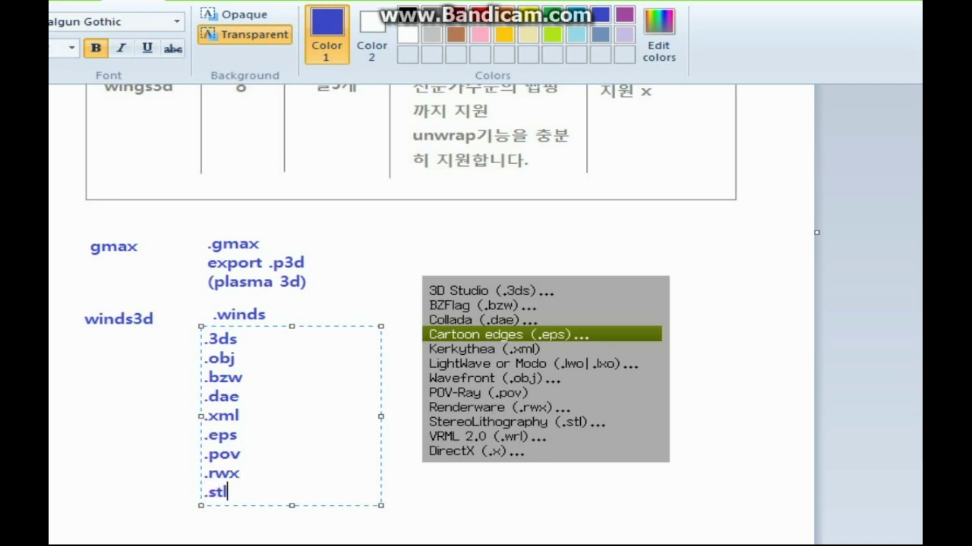
Extend the text box downward and add ".wrl" on a new line below ".stl"
{"action": "left_click_drag", "start_coordinate": [293, 505], "coordinate": [290, 542]}
{"action": "type", "text": "."}
{"action": "key", "text": "BackSpace"}
{"action": "key", "text": "Return"}
{"action": "type", "text": ".wrl"}
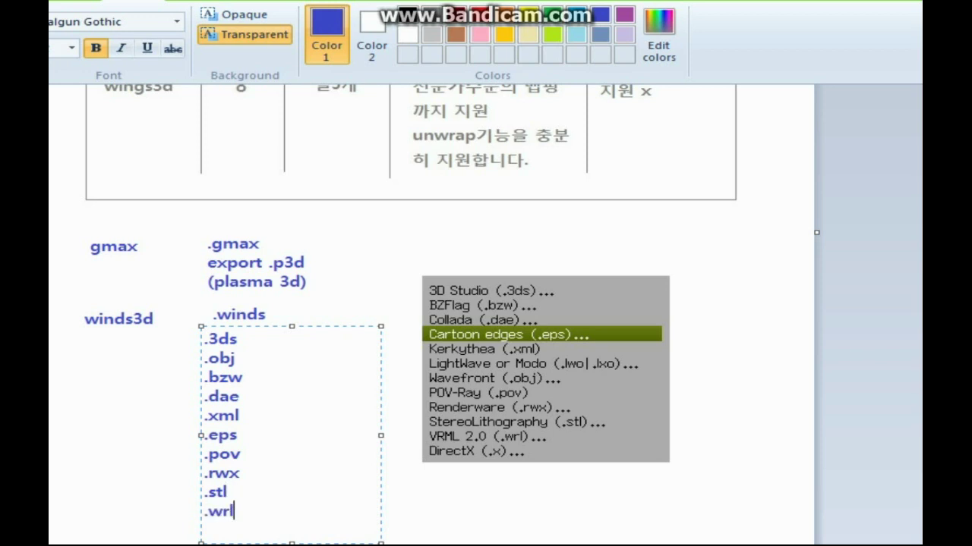
Add ".x" on a new line below ".wrl" and finish the Wings3D format text
{"action": "key", "text": "Return"}
{"action": "type", "text": ".x"}
{"action": "left_click", "coordinate": [148, 416]}
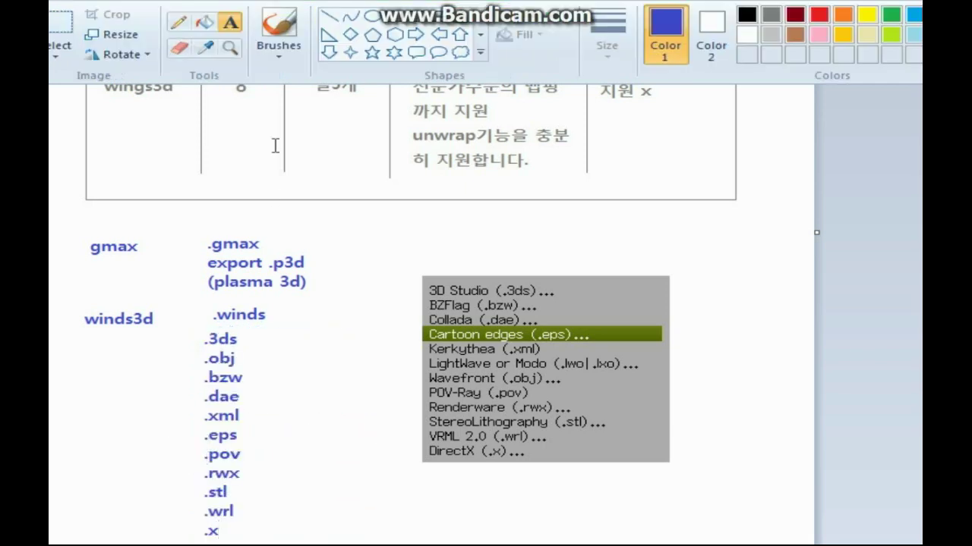
Move the ".eps" to ".x" lines up into a second column beside the ".3ds" to ".xml" lines
{"action": "left_click", "coordinate": [65, 30]}
{"action": "left_click_drag", "start_coordinate": [189, 414], "coordinate": [269, 539]}
{"action": "left_click", "coordinate": [354, 460]}
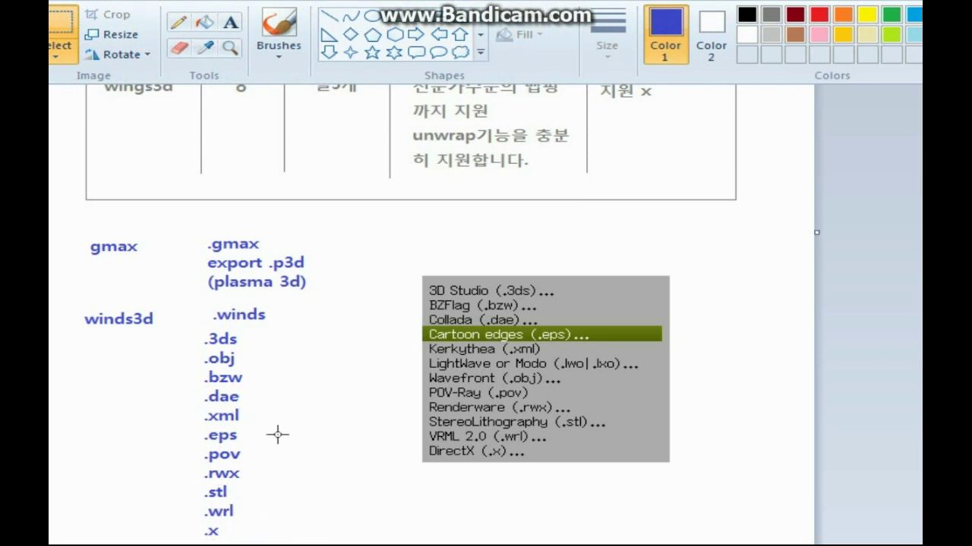
{"action": "left_click_drag", "start_coordinate": [184, 405], "coordinate": [281, 494]}
{"action": "left_click_drag", "start_coordinate": [187, 429], "coordinate": [276, 540]}
{"action": "left_click_drag", "start_coordinate": [243, 496], "coordinate": [303, 399]}
Delete the pasted picture of the Wings3D export format list
{"action": "left_click_drag", "start_coordinate": [401, 244], "coordinate": [733, 493]}
{"action": "key", "text": "Delete"}
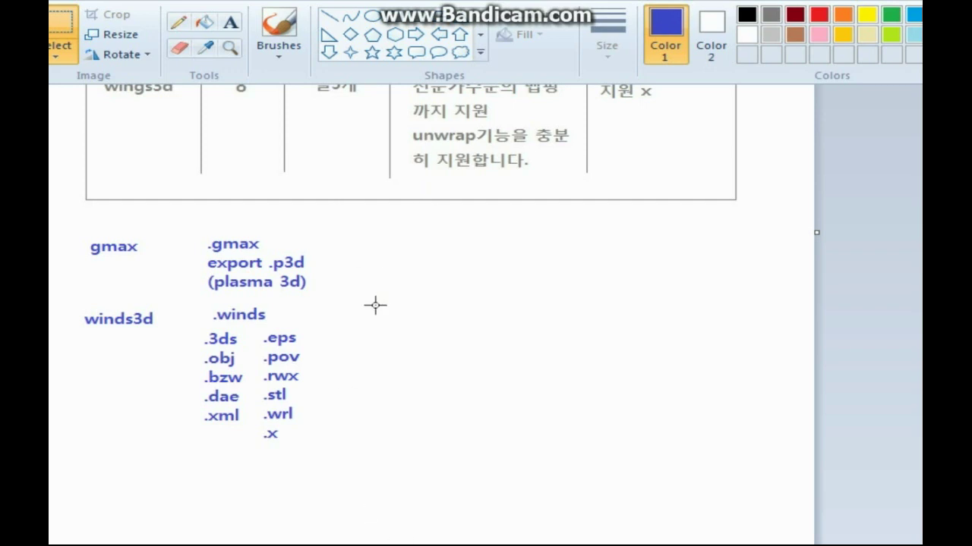
{"action": "scroll", "coordinate": [364, 285], "scroll_direction": "up", "scroll_amount": 3}
{"action": "scroll", "coordinate": [363, 286], "scroll_direction": "down", "scroll_amount": 3}
{"action": "scroll", "coordinate": [364, 286], "scroll_direction": "up", "scroll_amount": 3}
{"action": "scroll", "coordinate": [364, 286], "scroll_direction": "down", "scroll_amount": 3}
Switch to Wings3D and bring up its list of import file formats for a screenshot
{"action": "mouse_move", "coordinate": [279, 544]}
{"action": "left_click", "coordinate": [349, 516]}
{"action": "mouse_move", "coordinate": [356, 275]}
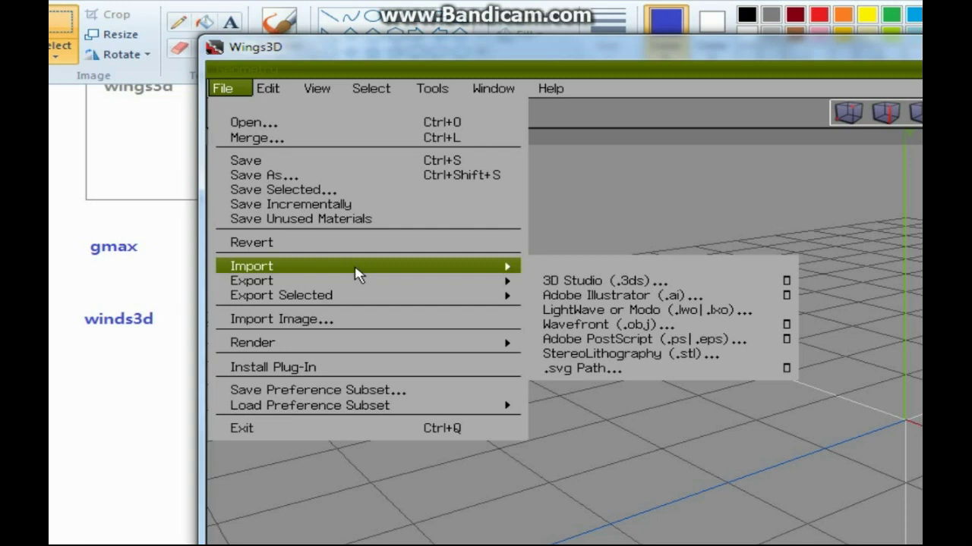
{"action": "mouse_move", "coordinate": [403, 280]}
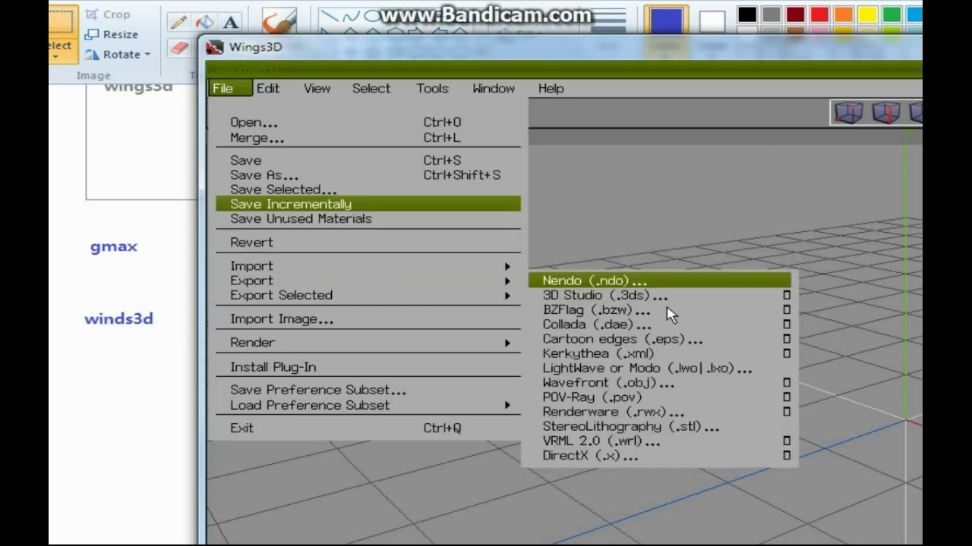
{"action": "mouse_move", "coordinate": [474, 276]}
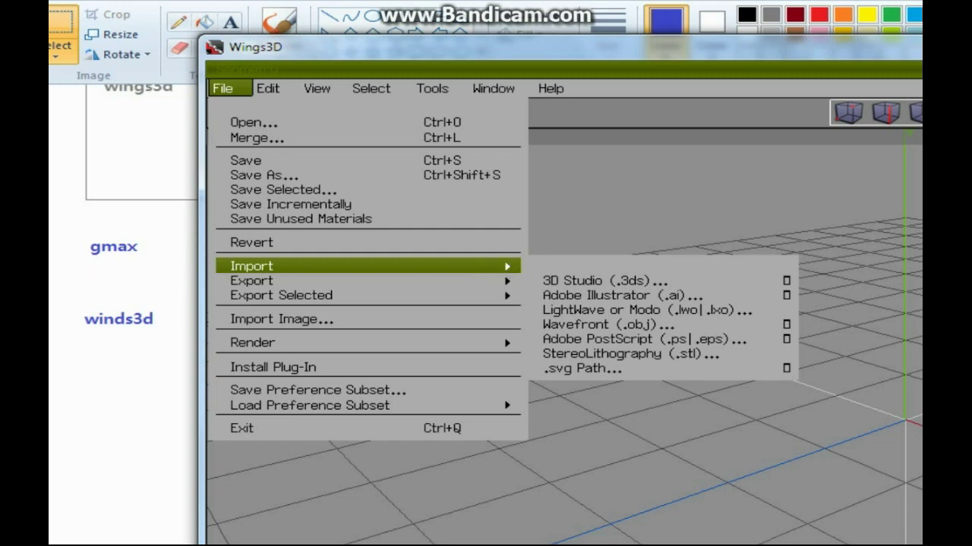
Switch to the second Paint window and paste the screenshot of the Wings3D import formats
{"action": "left_click", "coordinate": [185, 483]}
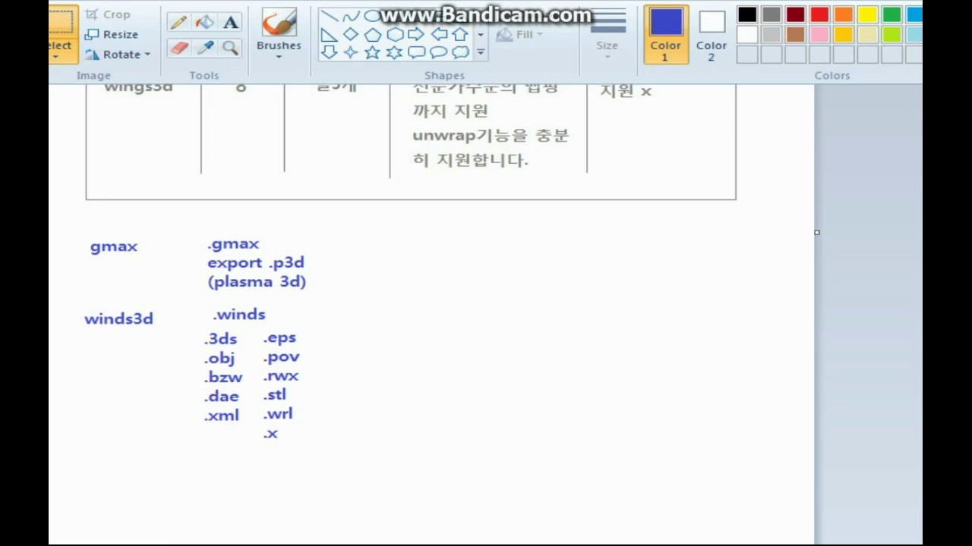
{"action": "mouse_move", "coordinate": [175, 537]}
{"action": "left_click", "coordinate": [135, 524]}
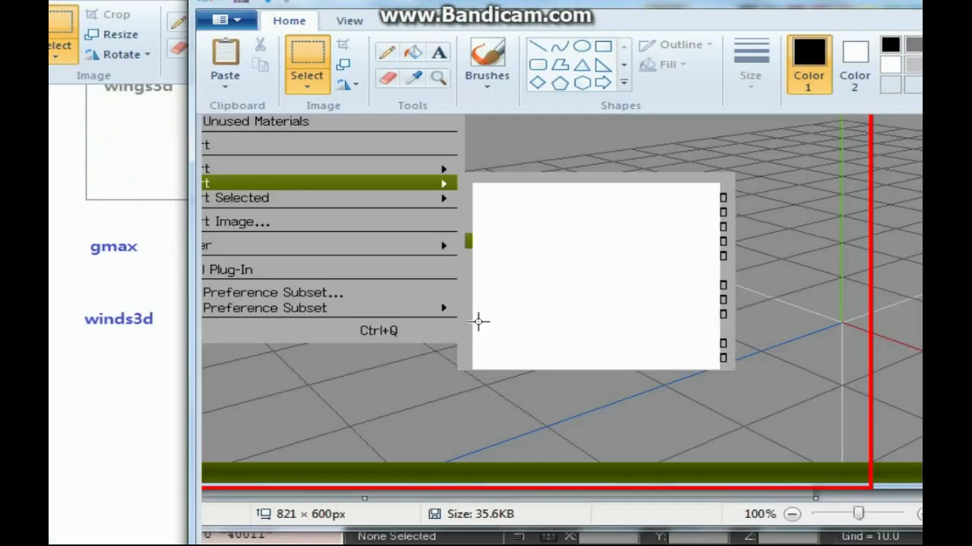
{"action": "key", "text": "ctrl+v"}
{"action": "mouse_move", "coordinate": [640, 386]}
{"action": "left_mouse_down"}
{"action": "mouse_move", "coordinate": [441, 253]}
{"action": "mouse_move", "coordinate": [392, 240]}
{"action": "left_mouse_up"}
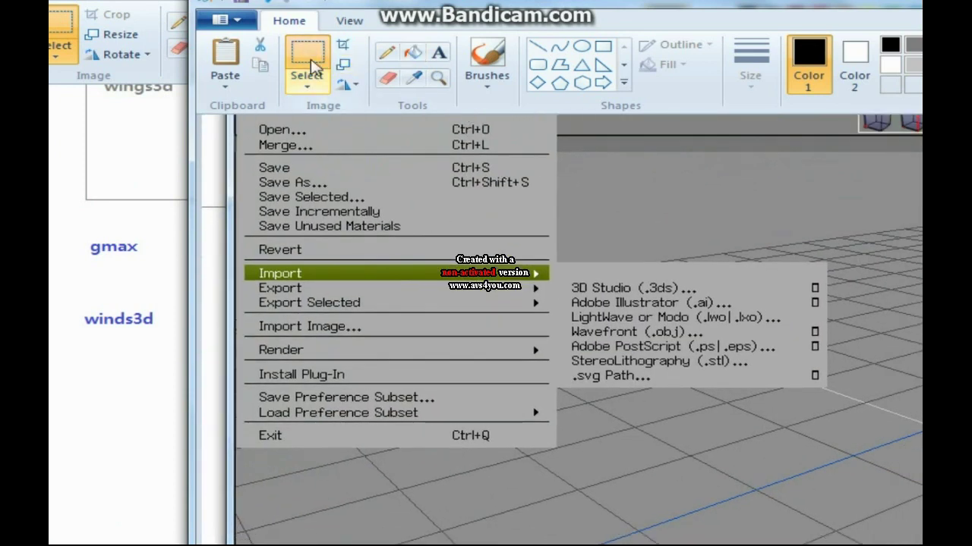
Transfer the import format list from the screenshot into the comparison drawing, placing it to the right below the table
{"action": "mouse_move", "coordinate": [561, 274]}
{"action": "left_mouse_down"}
{"action": "mouse_move", "coordinate": [757, 395]}
{"action": "mouse_move", "coordinate": [792, 395]}
{"action": "left_mouse_up"}
{"action": "key", "text": "Delete"}
{"action": "key", "text": "ctrl+z"}
{"action": "key", "text": "ctrl+z"}
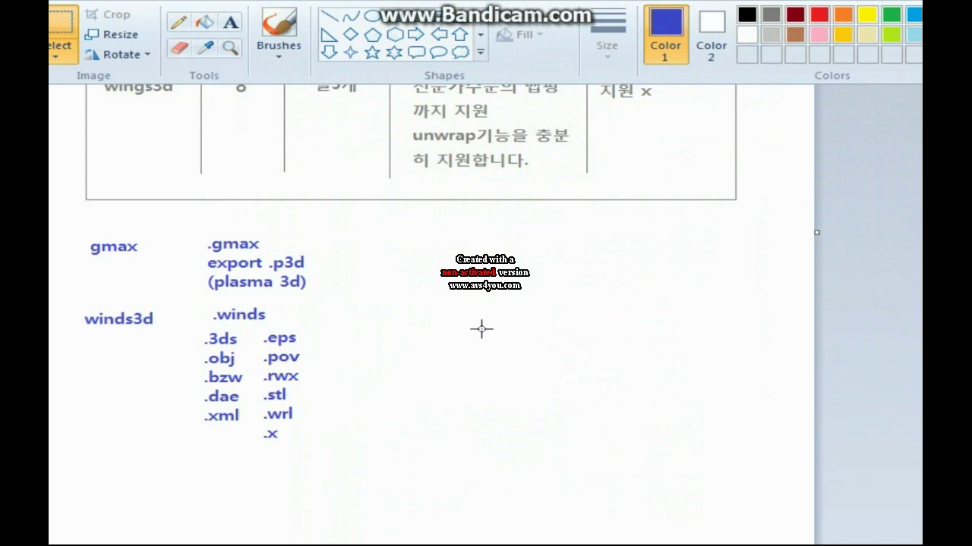
{"action": "key", "text": "ctrl+v"}
{"action": "left_click_drag", "start_coordinate": [141, 152], "coordinate": [758, 265]}
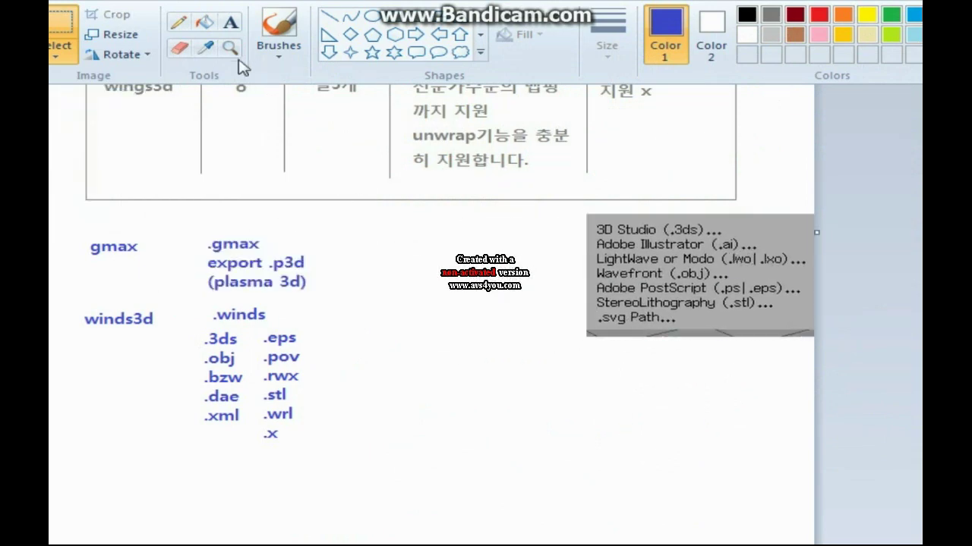
Add the heading "export function" above the ".gmax" entry
{"action": "left_click", "coordinate": [230, 22]}
{"action": "left_click_drag", "start_coordinate": [207, 206], "coordinate": [307, 231]}
{"action": "type", "text": "e"}
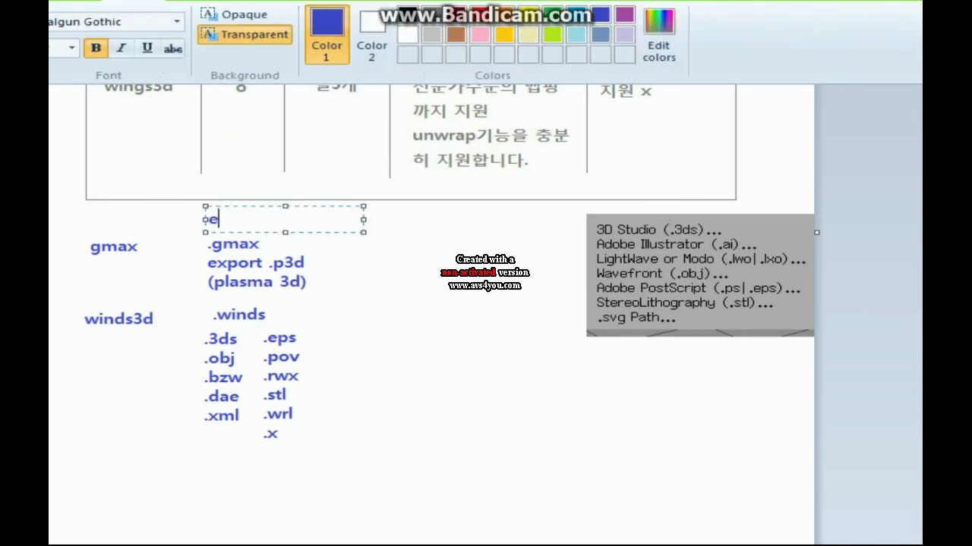
{"action": "type", "text": "xport function"}
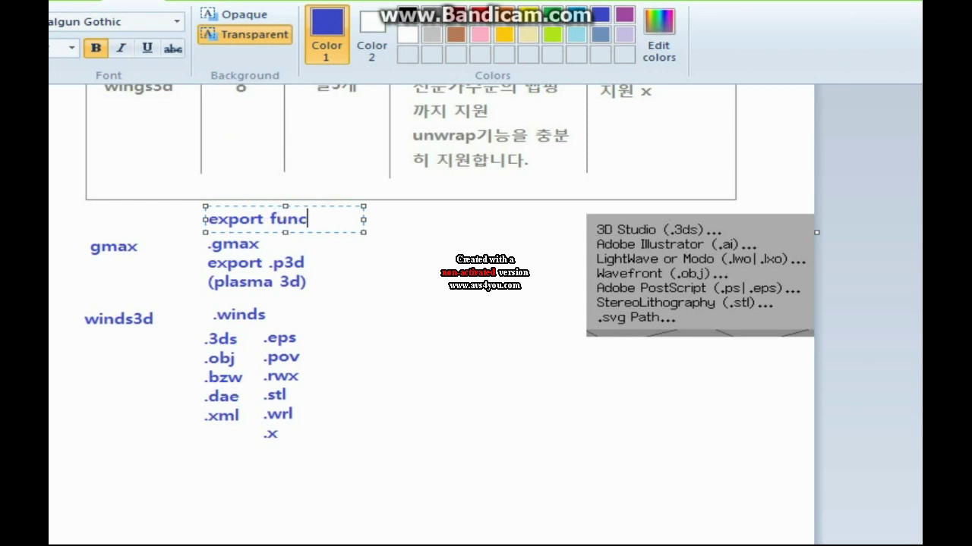
{"action": "left_click", "coordinate": [572, 304]}
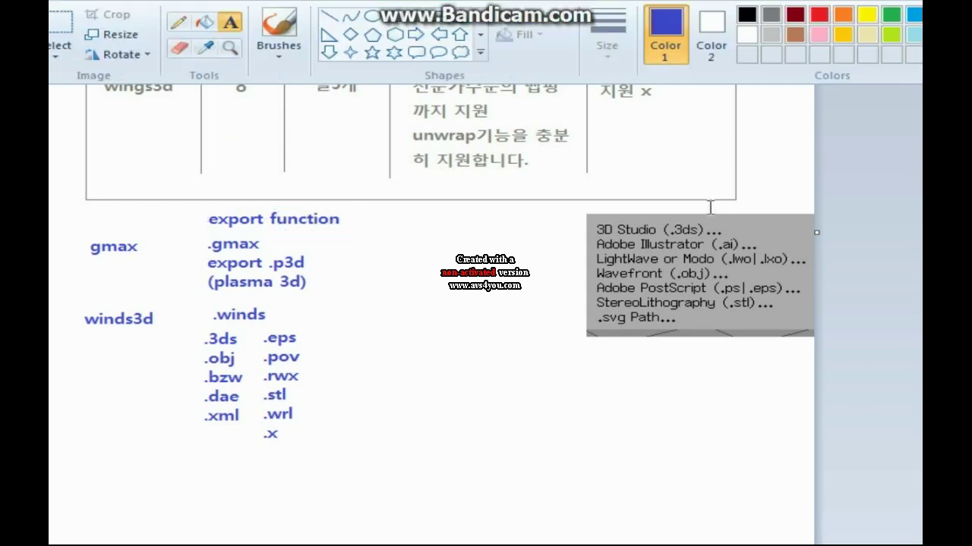
Add the heading "import" to the right of "export function" and align it with that heading
{"action": "left_click_drag", "start_coordinate": [382, 214], "coordinate": [531, 232]}
{"action": "type", "text": "에"}
{"action": "key", "text": "BackSpace"}
{"action": "type", "text": "import"}
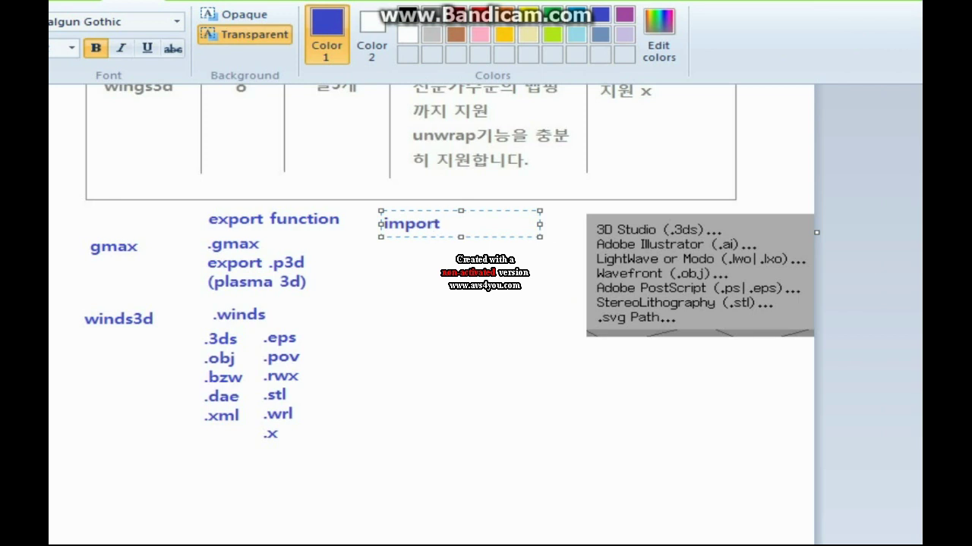
{"action": "left_click_drag", "start_coordinate": [478, 210], "coordinate": [499, 207]}
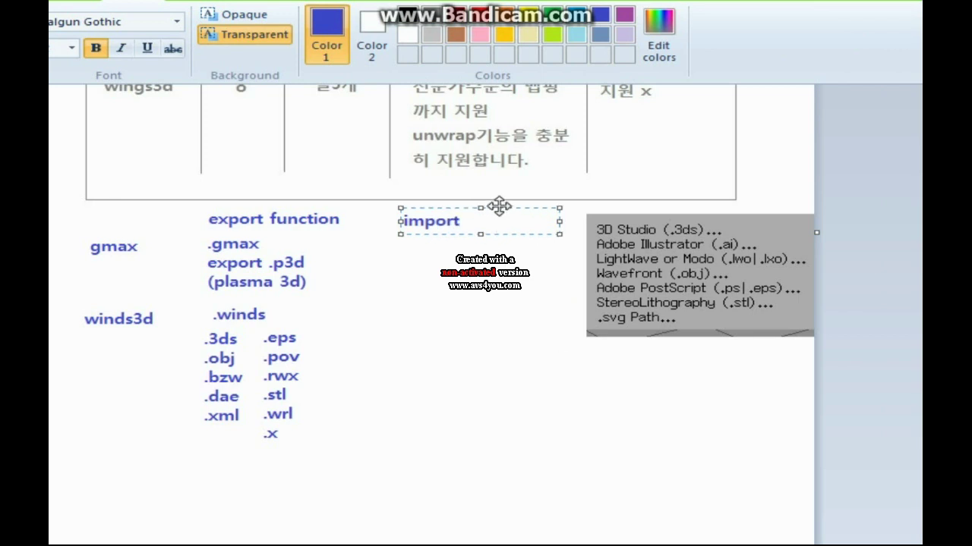
{"action": "left_click", "coordinate": [475, 328]}
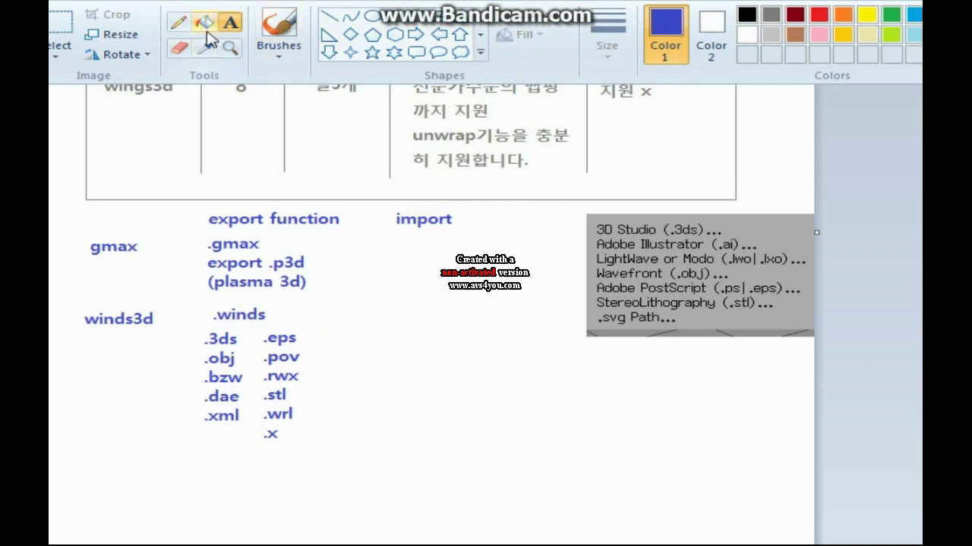
Start a text box under "import" in the winds3d row listing ".3ds", ".ai" and ".obj" on separate lines
{"action": "left_click", "coordinate": [372, 308]}
{"action": "left_click_drag", "start_coordinate": [485, 396], "coordinate": [570, 435]}
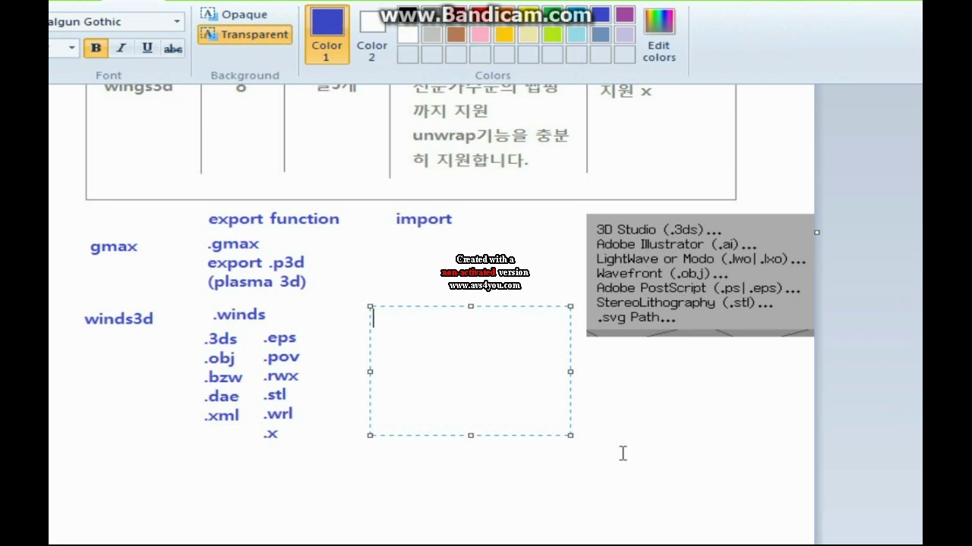
{"action": "type", "text": ".3ds."}
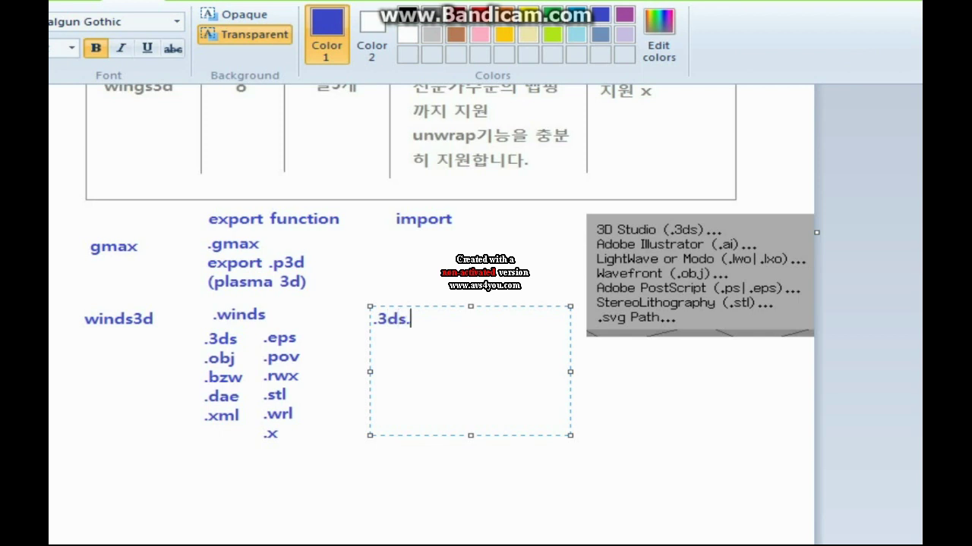
{"action": "key", "text": "Return"}
{"action": "type", "text": ".ai"}
{"action": "key", "text": "Return"}
{"action": "type", "text": ".obj"}
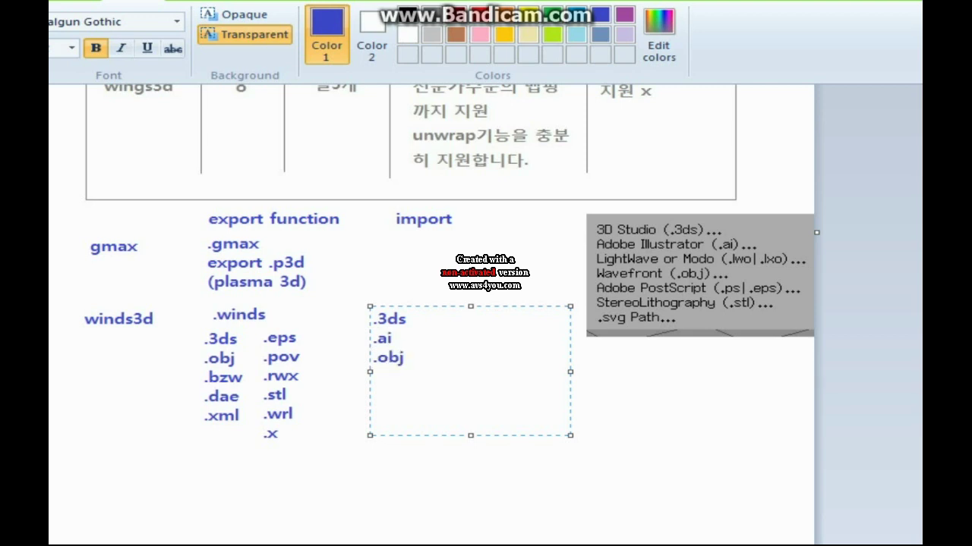
Add ".stl" and ".svg" on separate lines below ".obj" in the import list
{"action": "key", "text": "Return"}
{"action": "type", "text": ".stl"}
{"action": "key", "text": "Return"}
{"action": "type", "text": ".svg"}
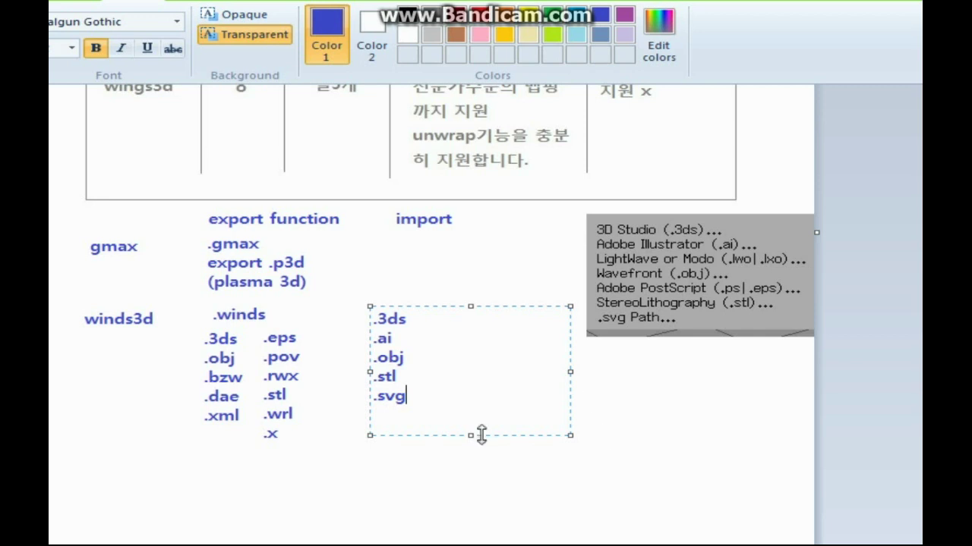
Continue the import list below ".svg" with ".lwol", ".lxo" and ".p" on separate lines
{"action": "key", "text": "Return"}
{"action": "type", "text": ".lwo|"}
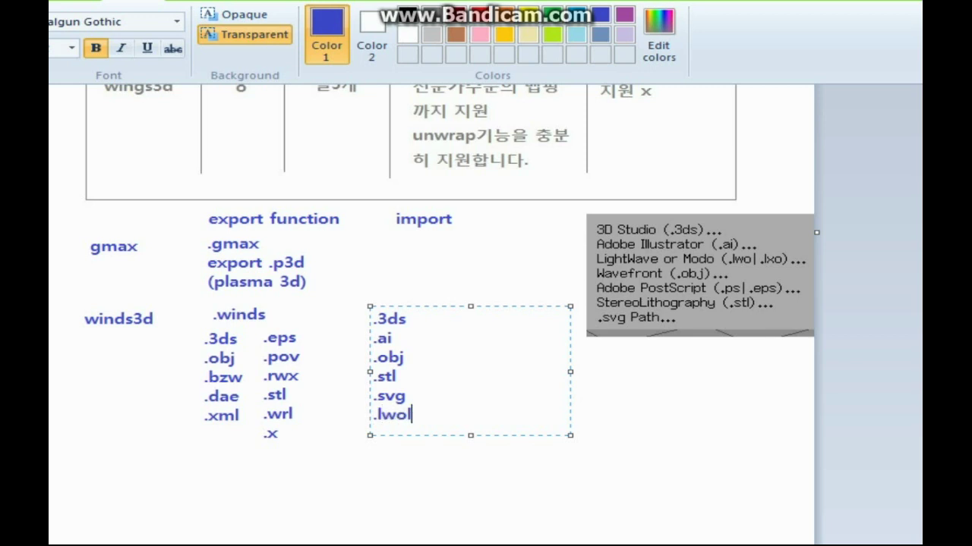
{"action": "key", "text": "Return"}
{"action": "type", "text": ".lxo"}
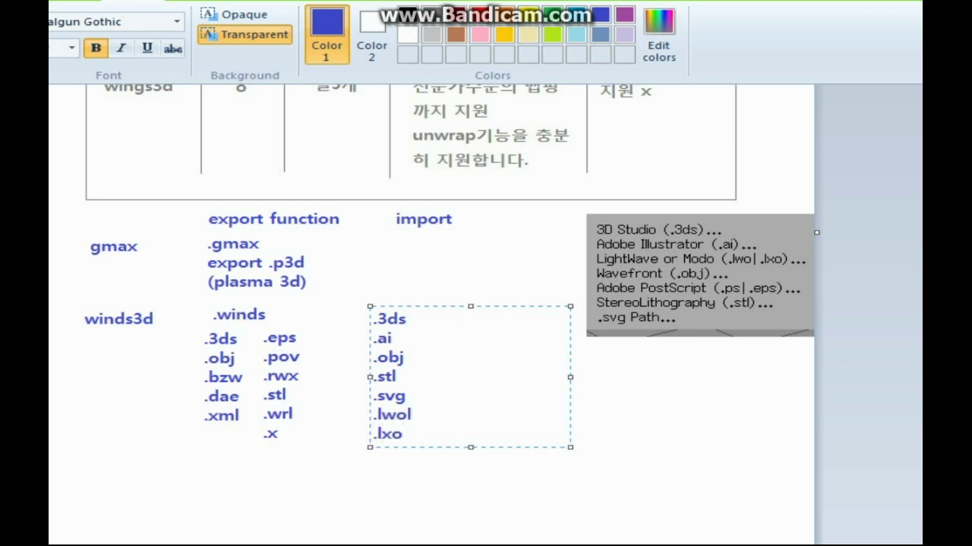
{"action": "key", "text": "Return"}
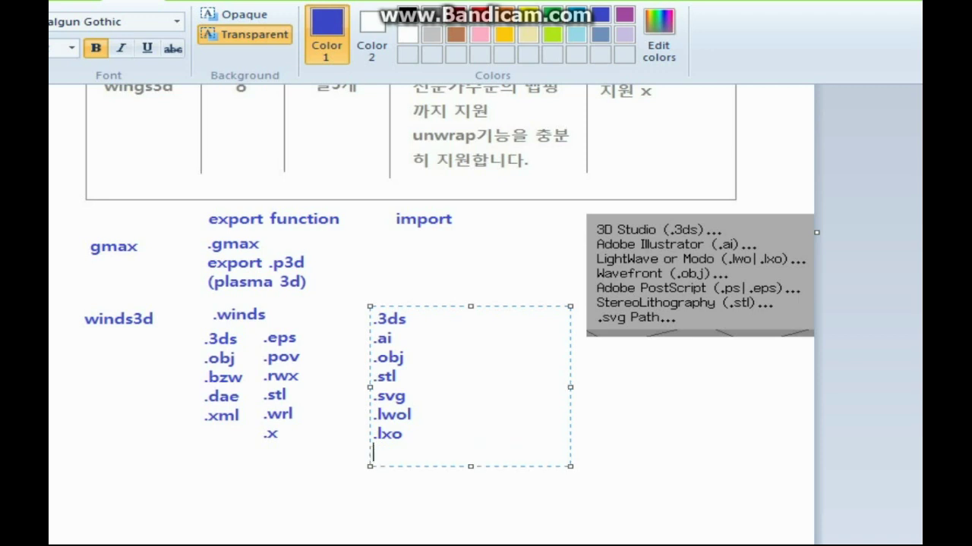
{"action": "type", "text": ".p"}
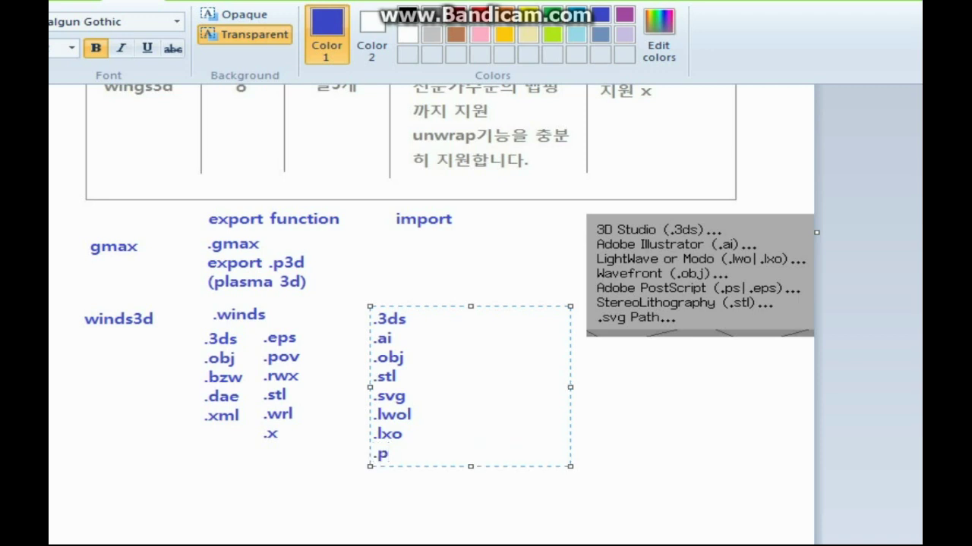